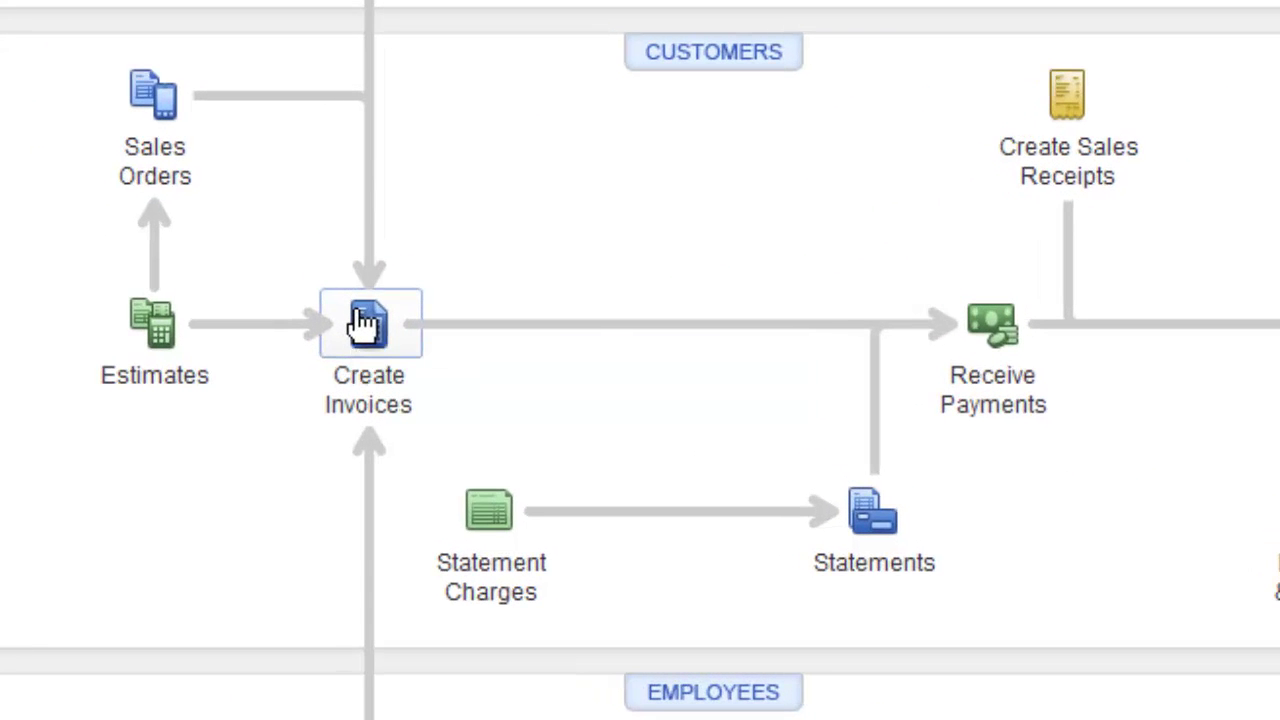
# - Start a new invoice and enter 'ABC Company, Inc.' as the Customer:Job
pyautogui.click(505, 309)
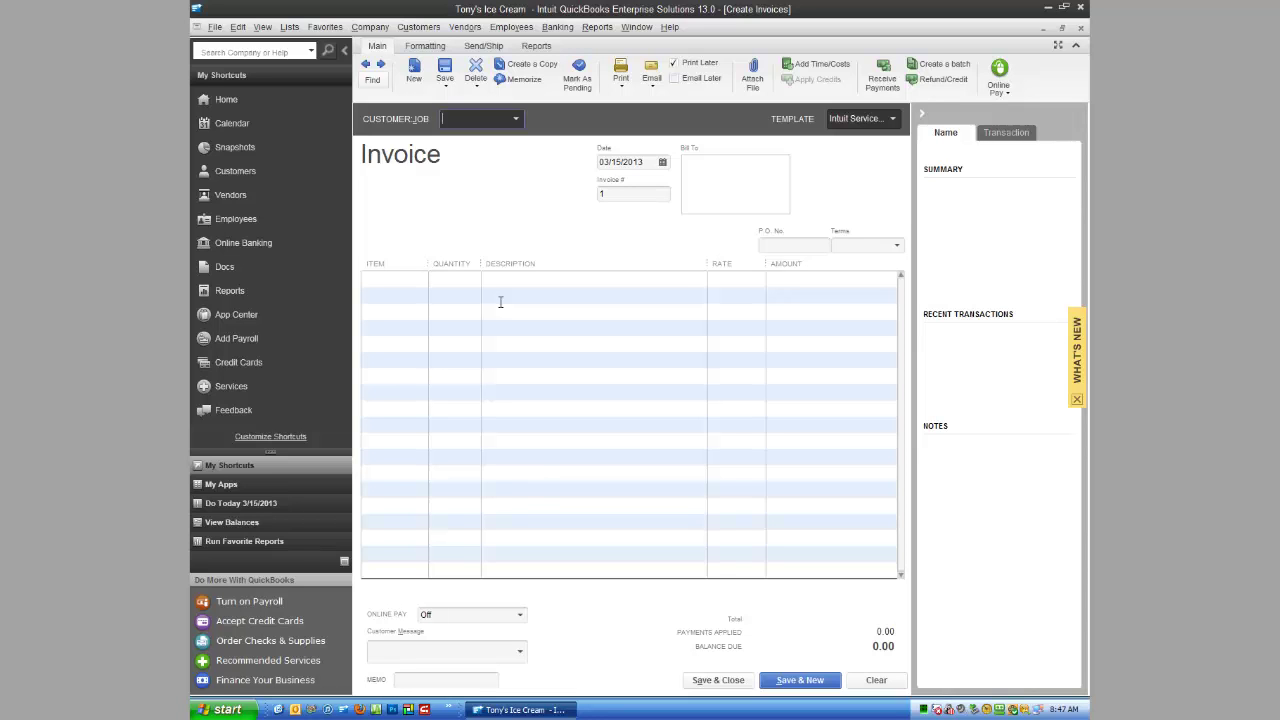
pyautogui.write('A')
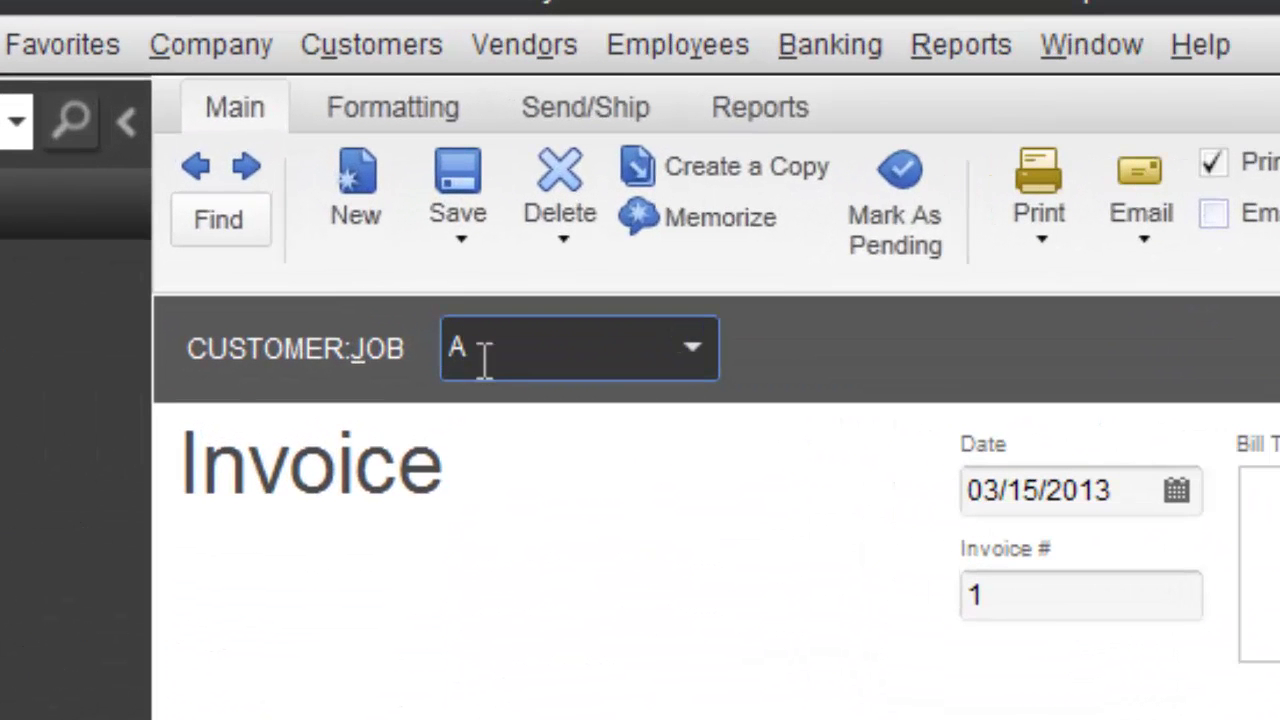
pyautogui.moveTo(484, 356); pyautogui.dragTo(330, 360)
pyautogui.press('BackSpace')
pyautogui.write('ACC')
pyautogui.press('BackSpace')
pyautogui.press('BackSpace')
pyautogui.write('BC Comp')
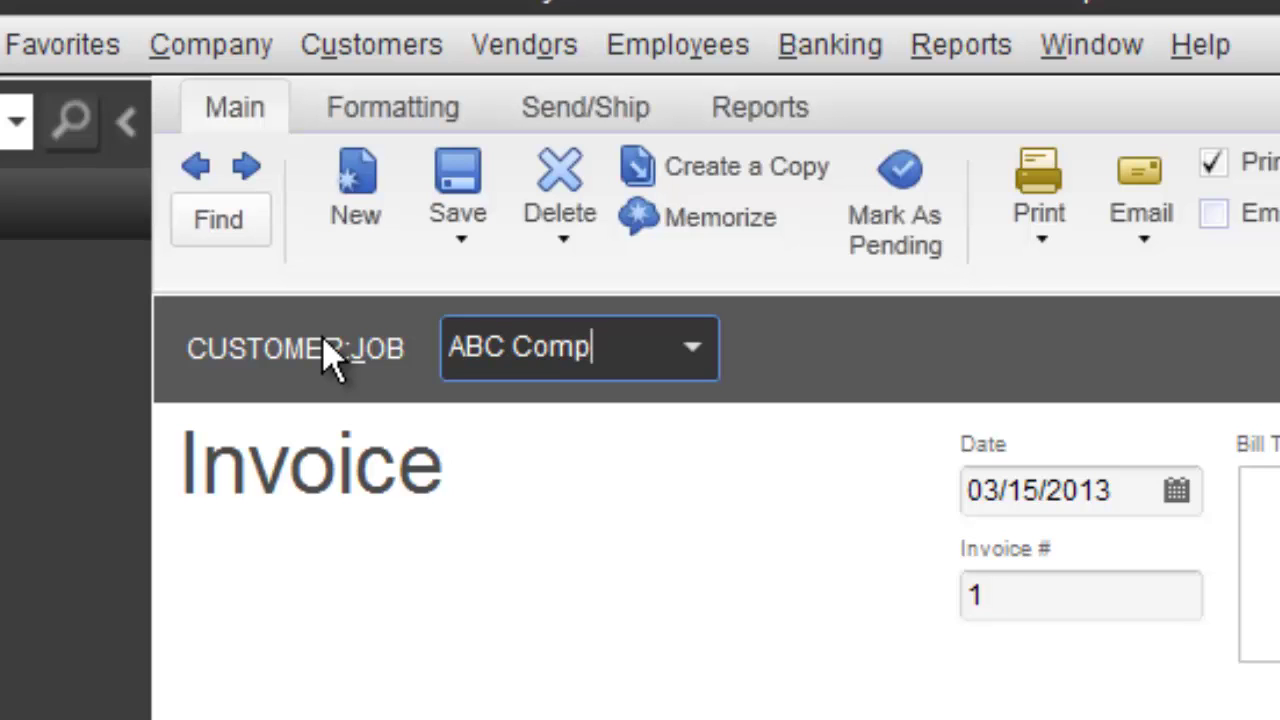
pyautogui.write('any')
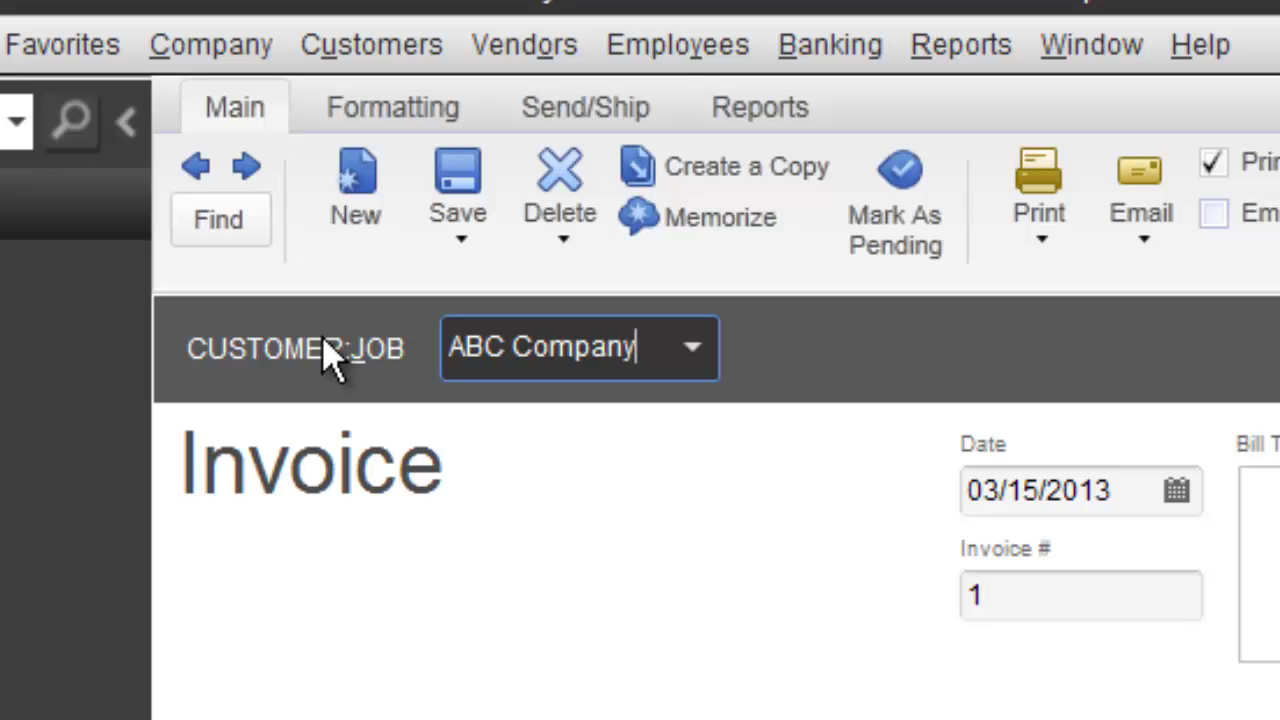
pyautogui.write(', Inc.')
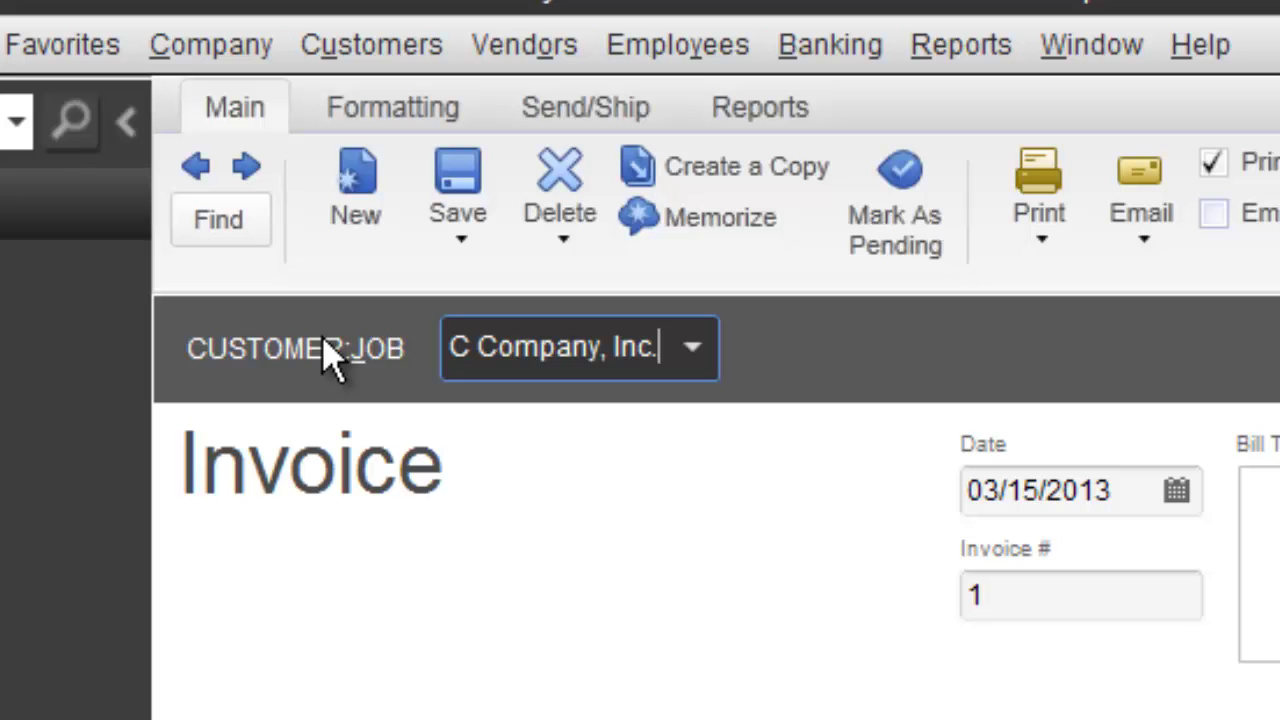
# - Quick-add ABC Company, Inc. to the customer list
pyautogui.press('Tab')
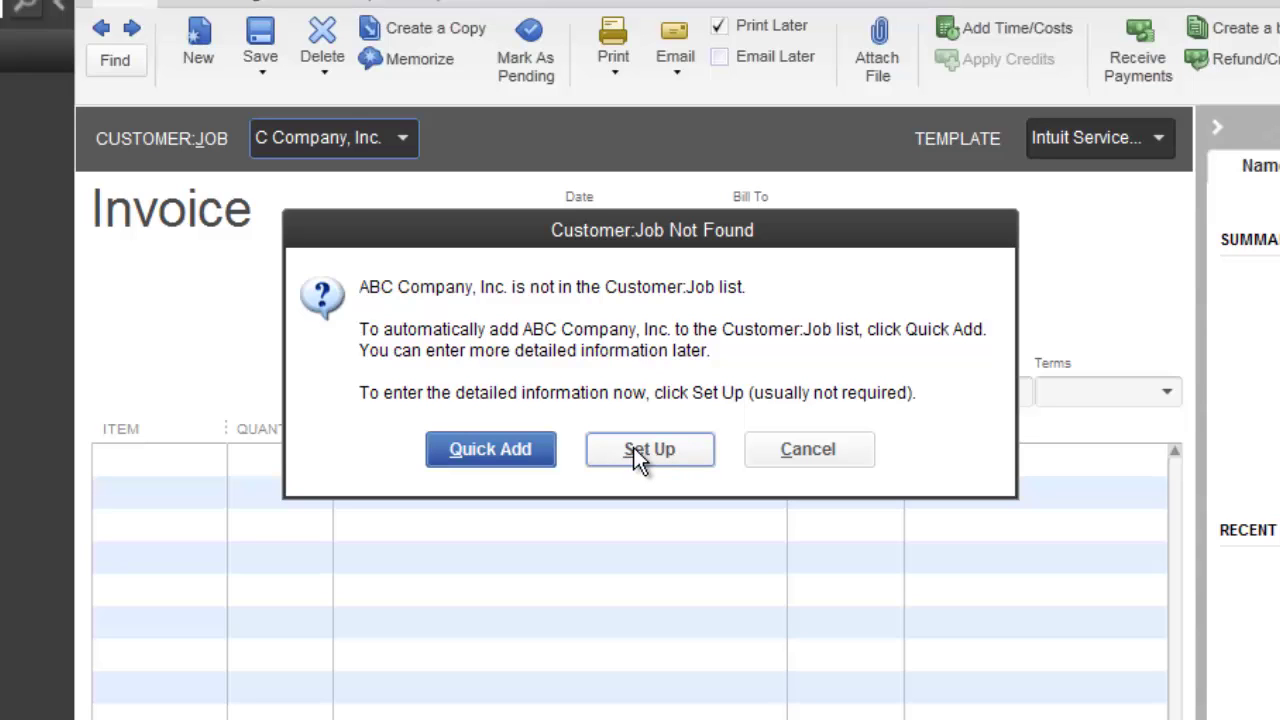
pyautogui.click(490, 449)
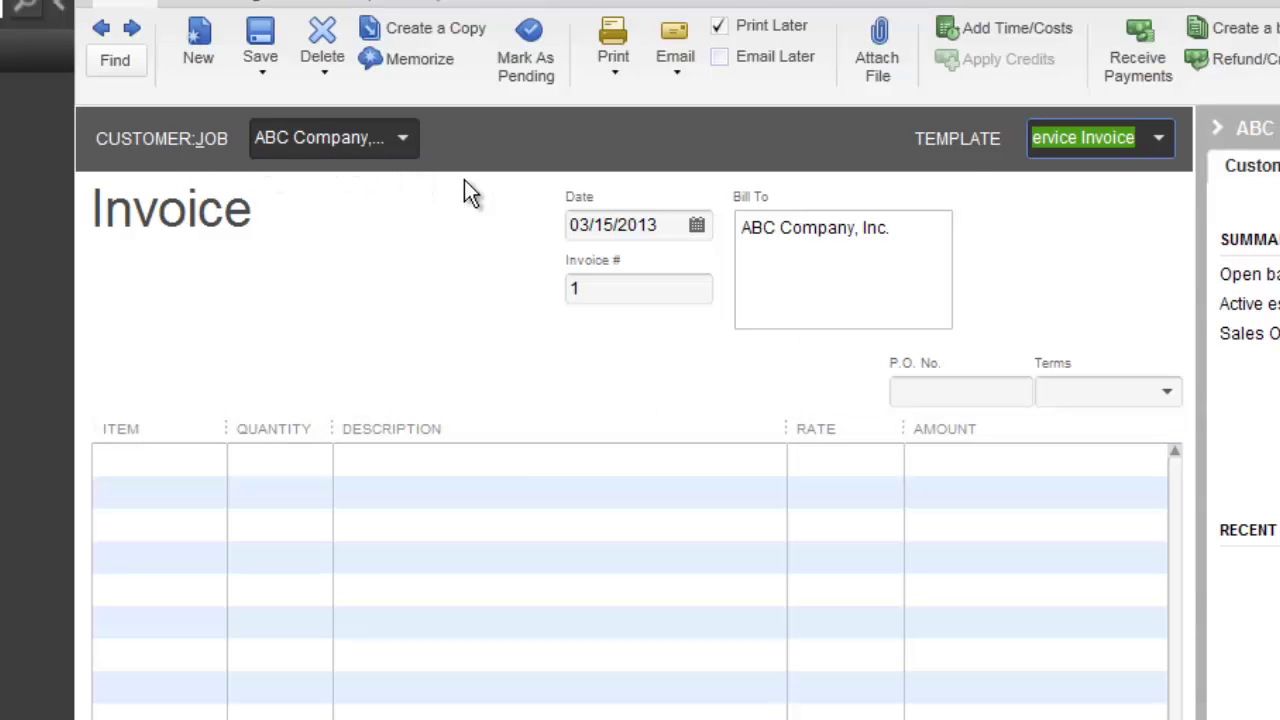
# - Apply the Intuit Product Invoice template to the invoice
pyautogui.click(1160, 137)
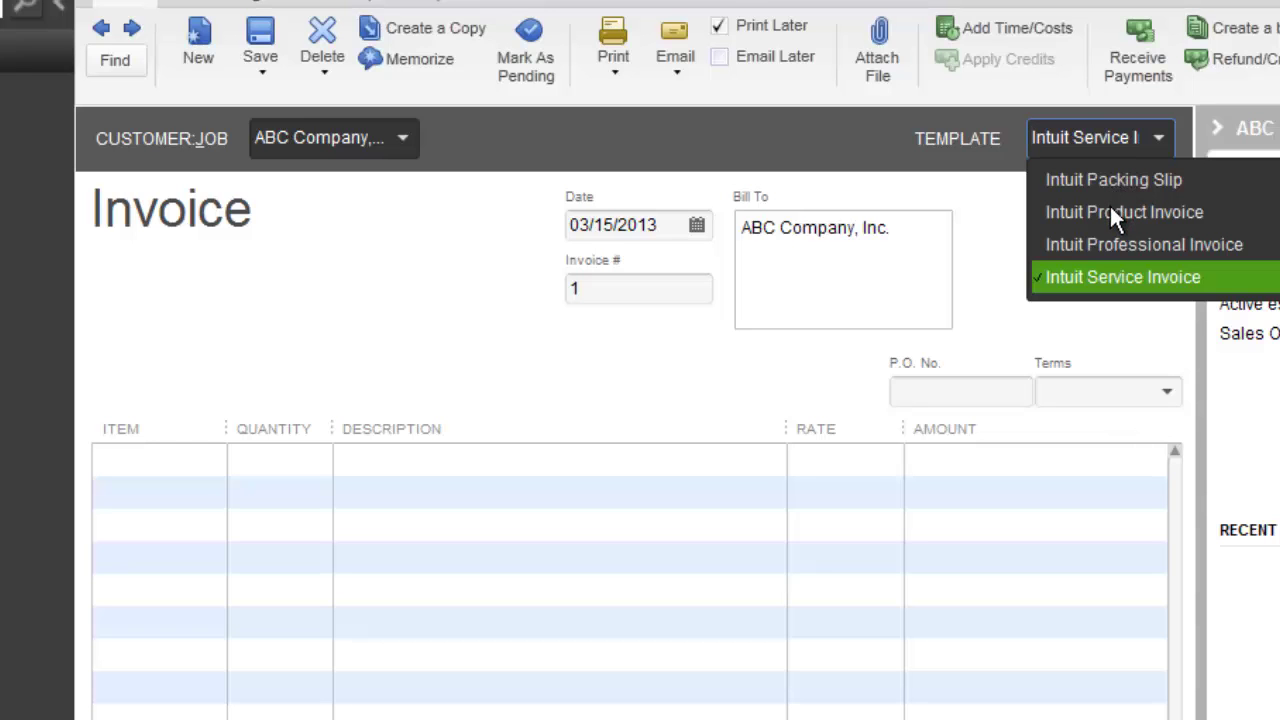
pyautogui.click(1111, 215)
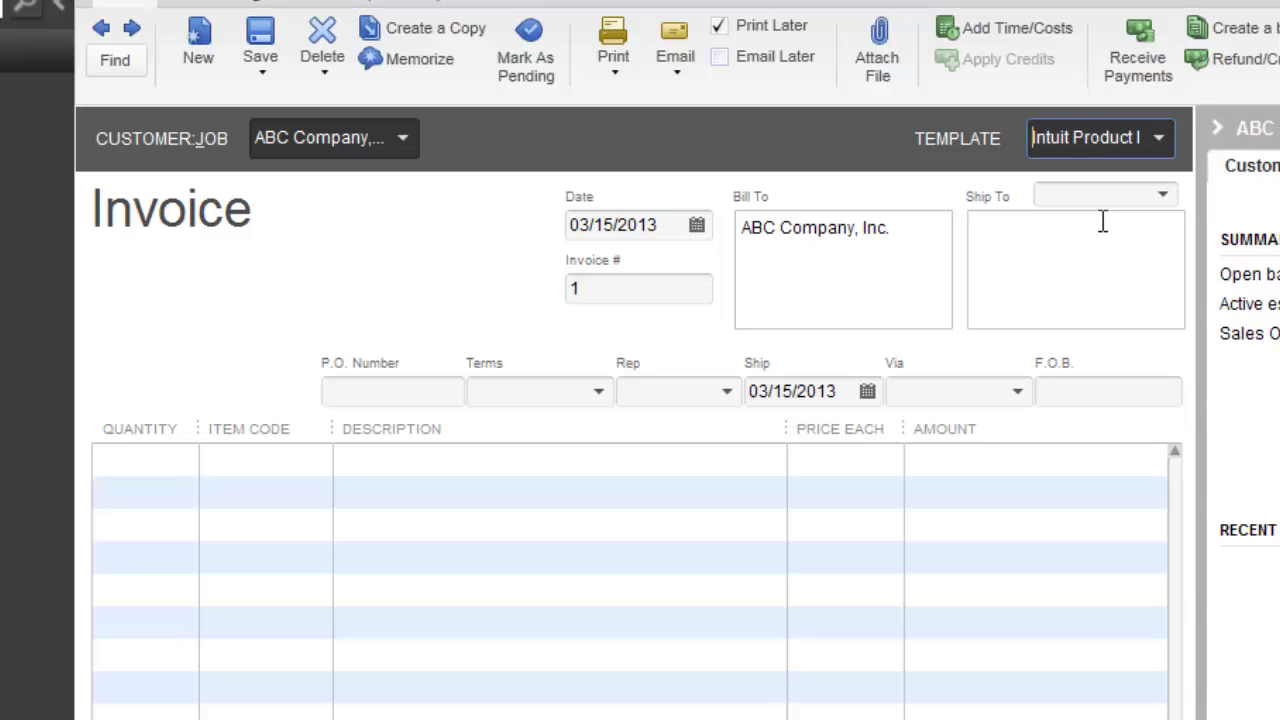
pyautogui.press('Tab')
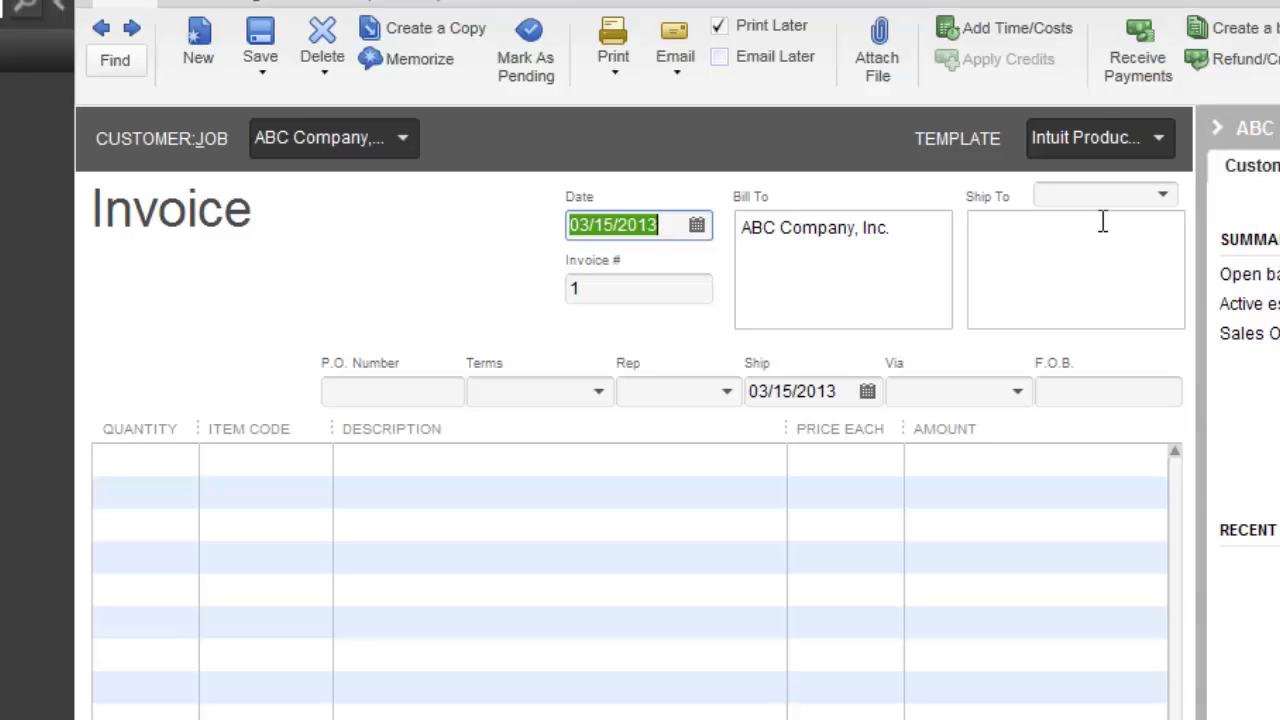
# - Change the invoice date to 03/11/2013
pyautogui.click(697, 226)
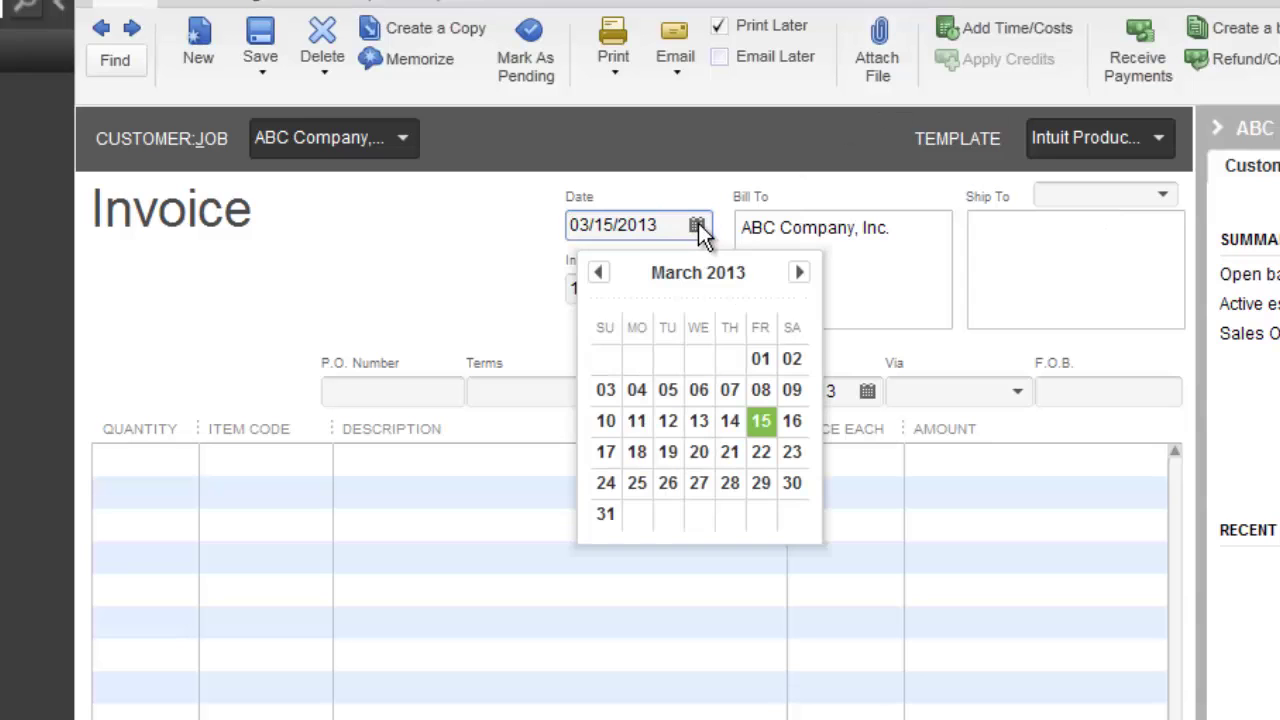
pyautogui.click(478, 226)
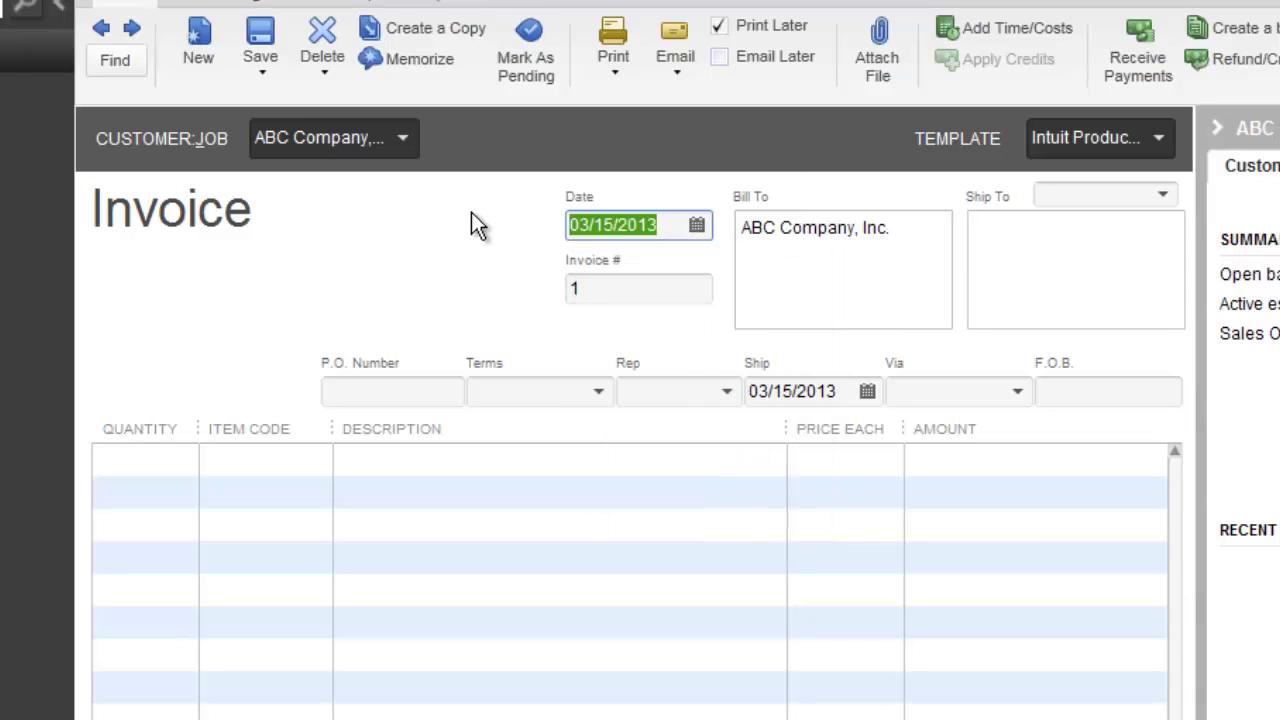
pyautogui.press('-')
pyautogui.press('-')
pyautogui.press('-')
pyautogui.press('-')
pyautogui.press('-')
pyautogui.press('-')
pyautogui.press('-')
pyautogui.press('-')
pyautogui.press('-')
pyautogui.press('-')
pyautogui.press('-')
pyautogui.press('-')
pyautogui.press('-')
pyautogui.press('-')
pyautogui.press('-')
pyautogui.press('-')
pyautogui.press('-')
pyautogui.press('+')
pyautogui.press('+')
pyautogui.press('+')
pyautogui.press('+')
pyautogui.press('+')
pyautogui.press('+')
pyautogui.press('+')
pyautogui.press('+')
pyautogui.press('+')
pyautogui.press('+')
pyautogui.press('+')
pyautogui.press('+')
pyautogui.press('+')
pyautogui.press('Tab')
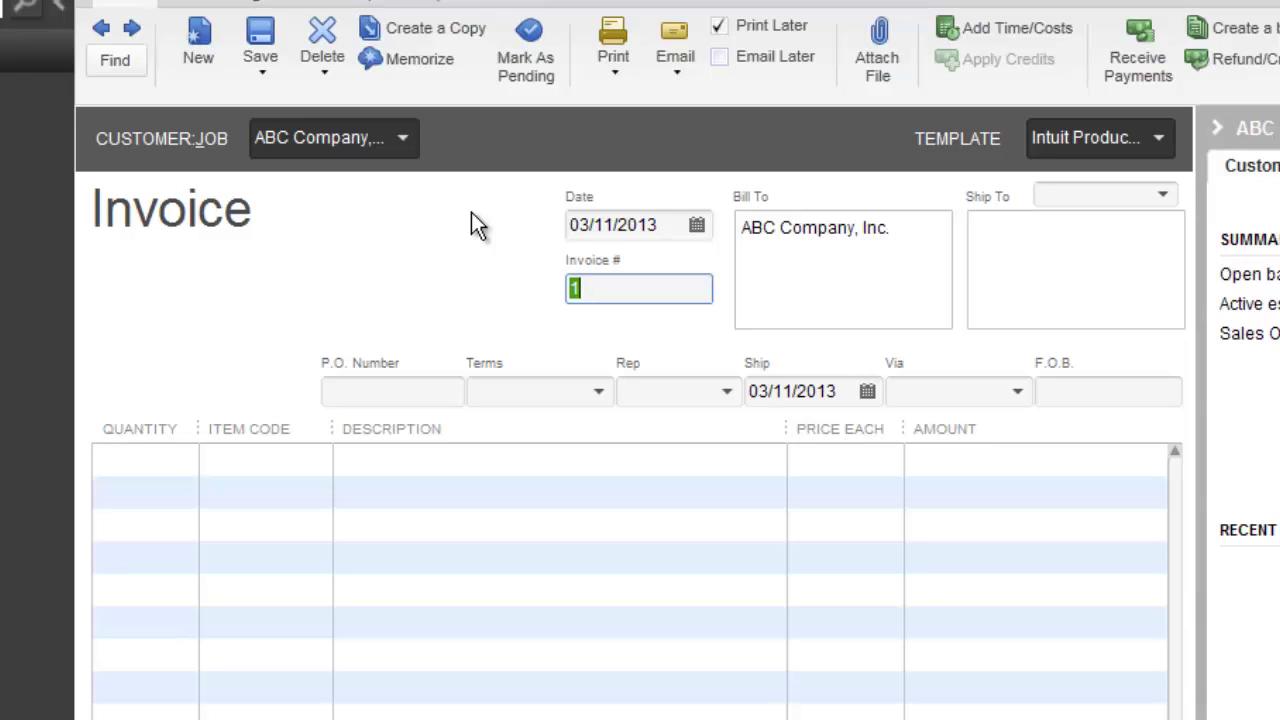
# - Enter 2001 as the invoice number
pyautogui.write('2001')
pyautogui.press('Tab')
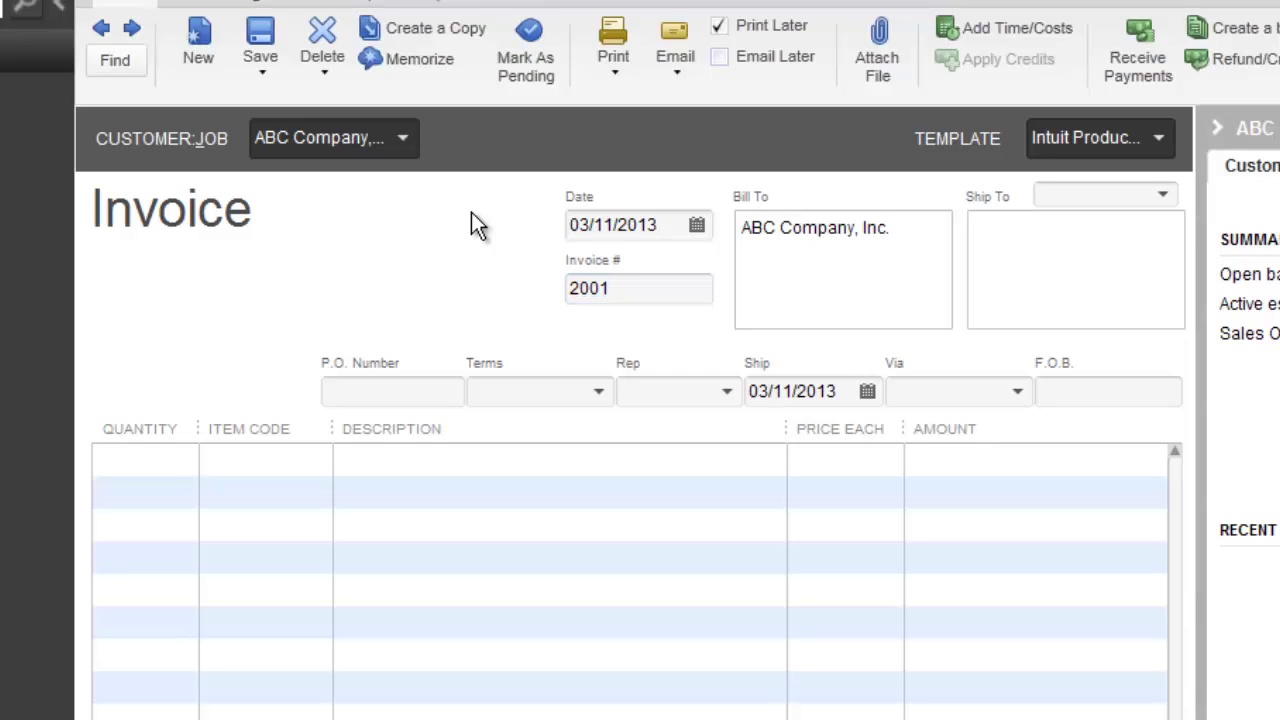
# - Add '123 Main Street' and 'Boston, MA 01108' as lines in the Bill To address
pyautogui.press('Return')
pyautogui.write('123 Main Street')
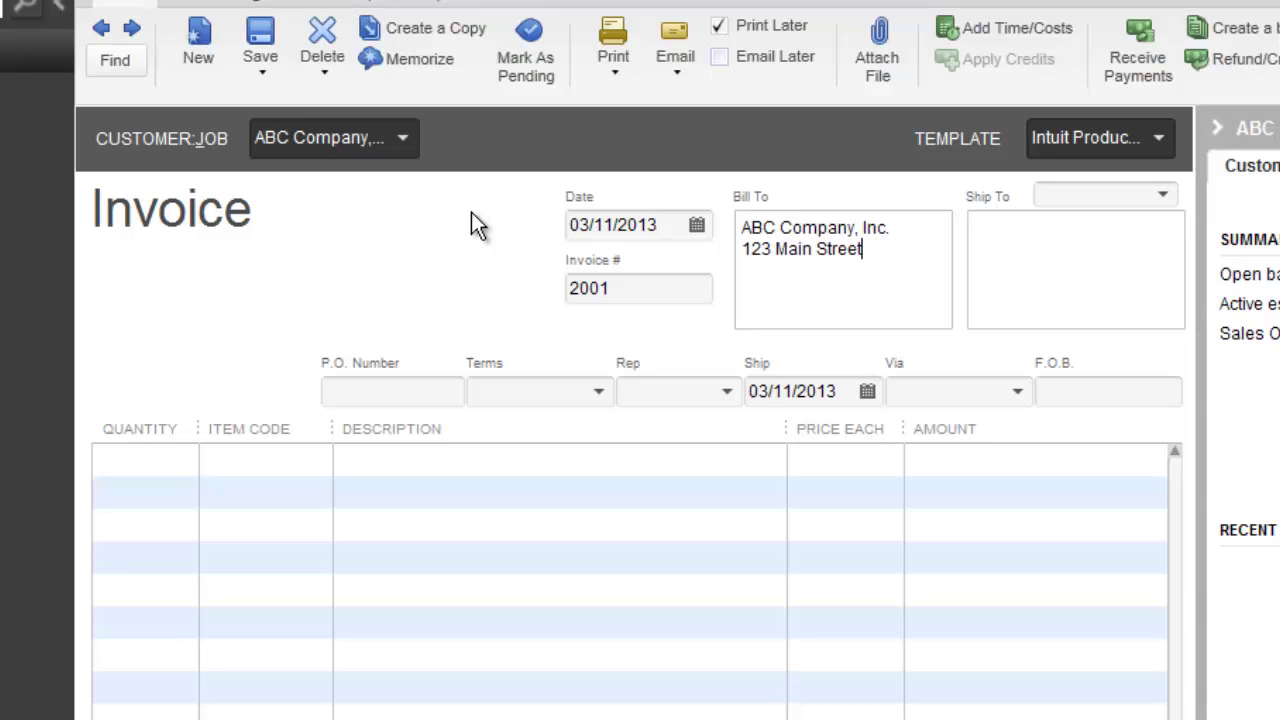
pyautogui.press('Return')
pyautogui.write('Boston, MA ')
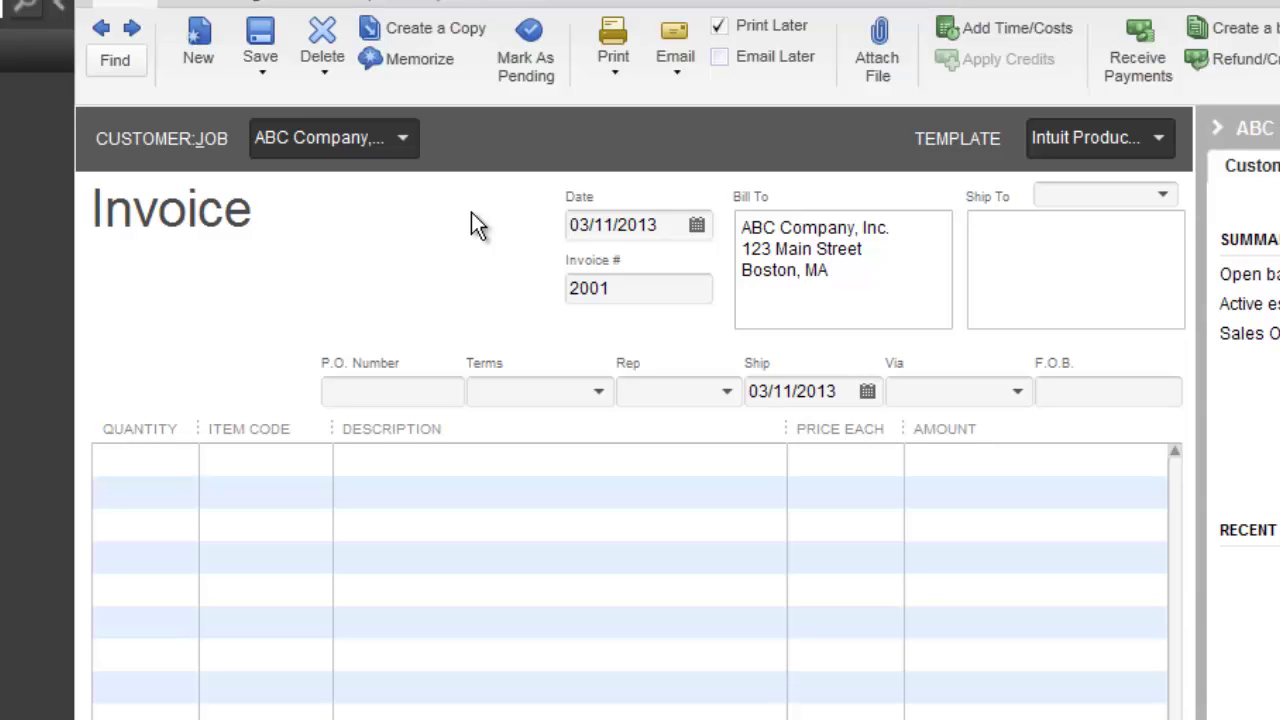
pyautogui.write('01108')
pyautogui.press('Tab')
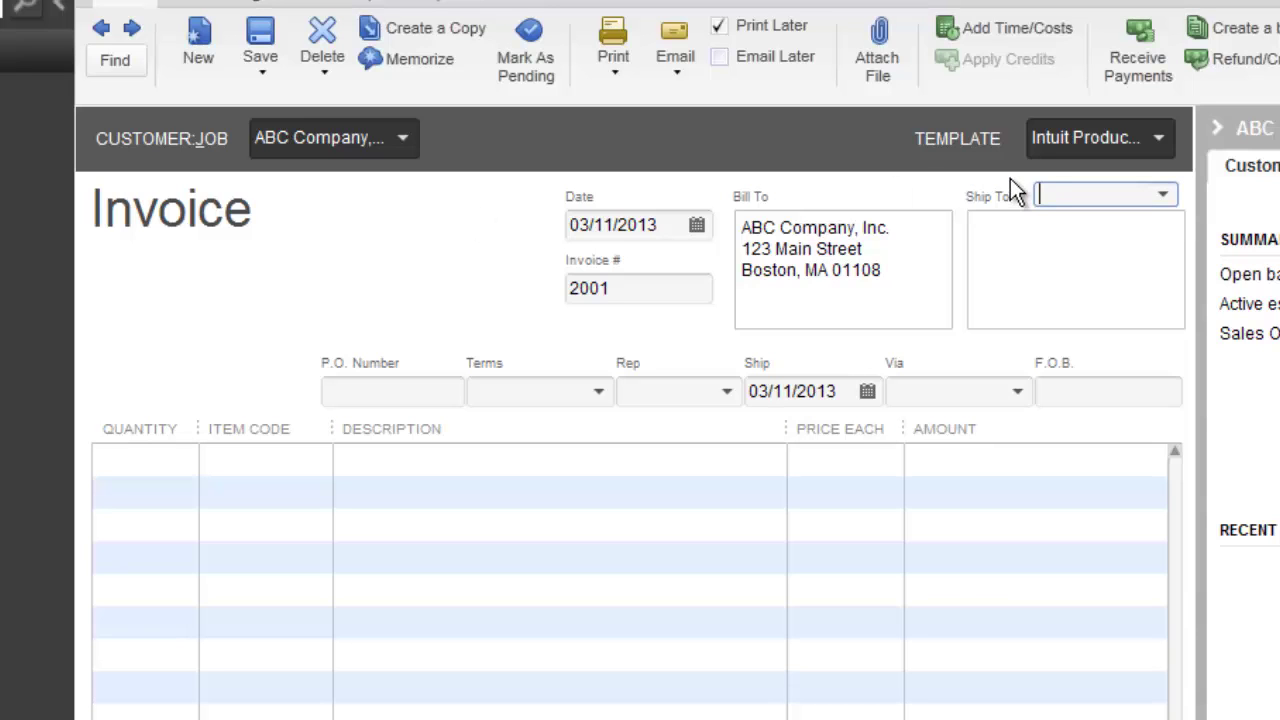
pyautogui.click(1163, 196)
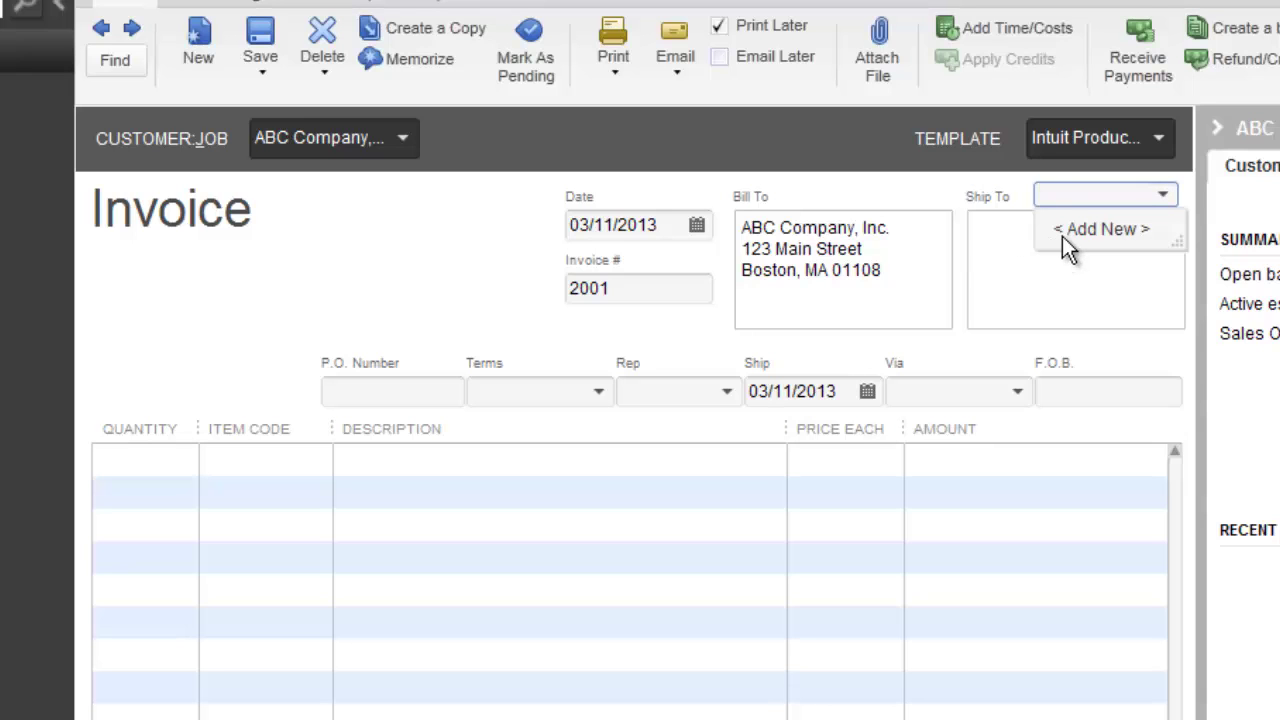
pyautogui.click(1000, 232)
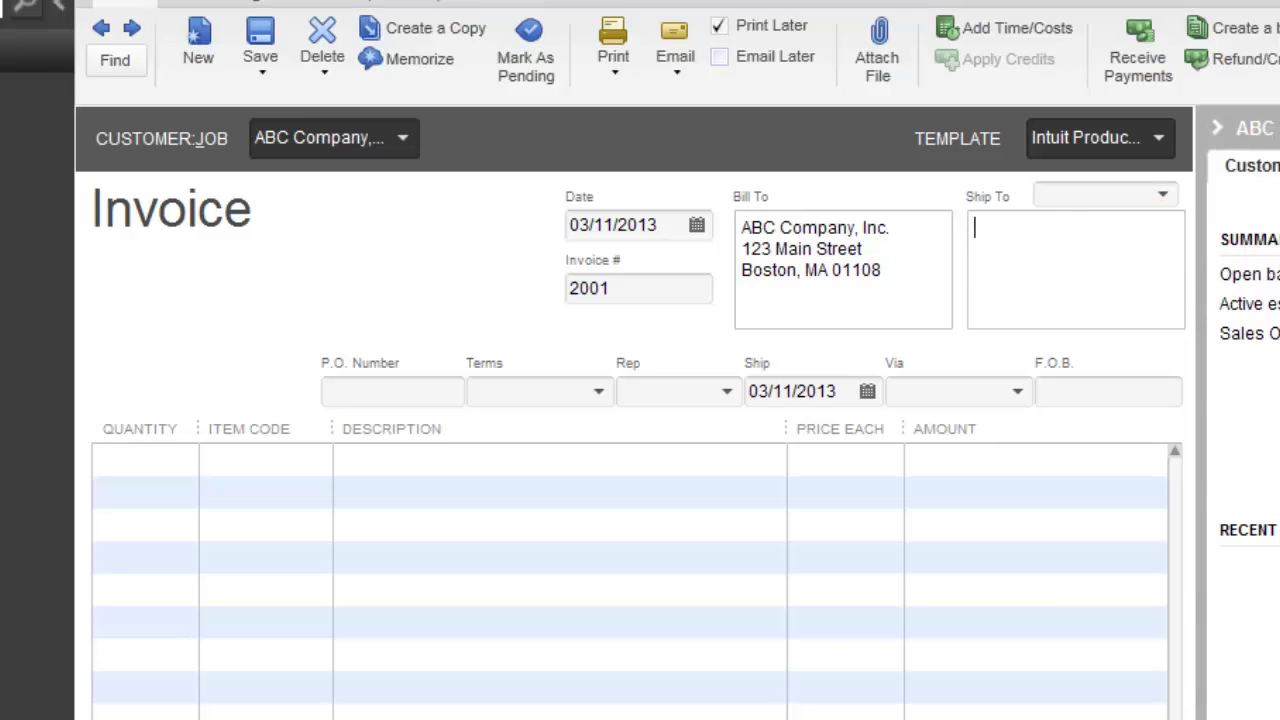
pyautogui.press('Tab')
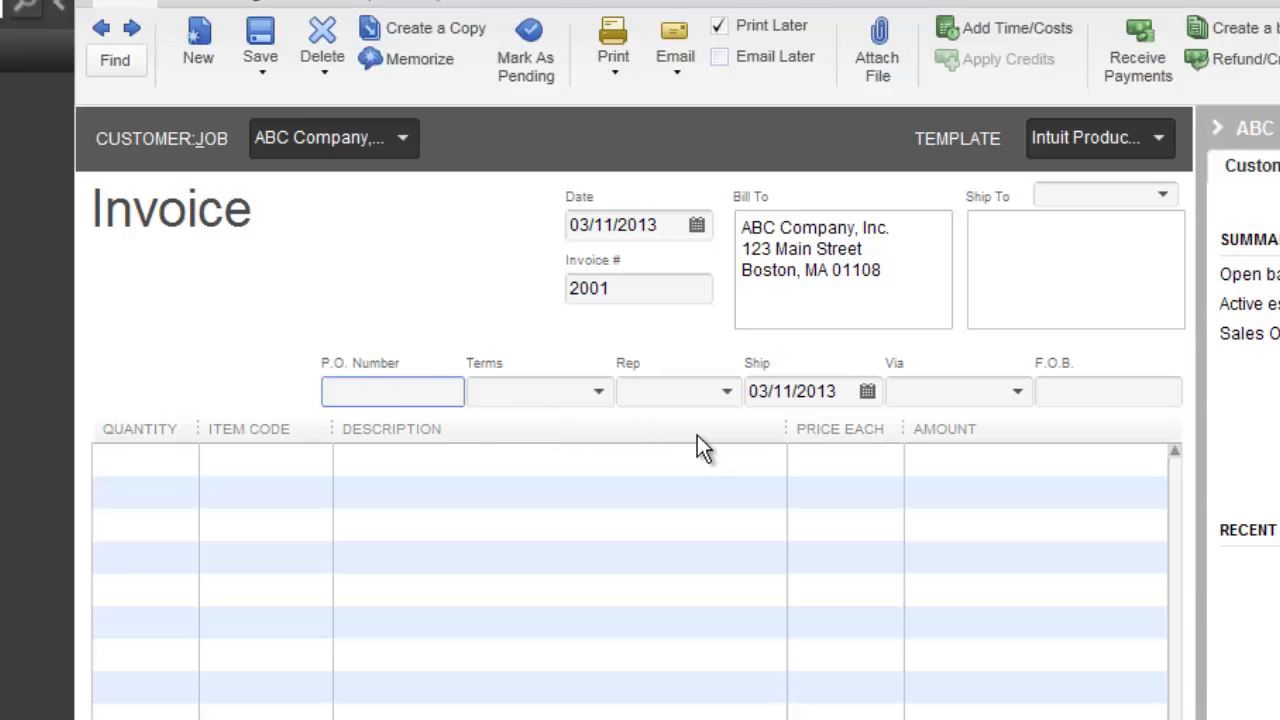
# - Enter COD in the invoice's Terms field
pyautogui.press('Tab')
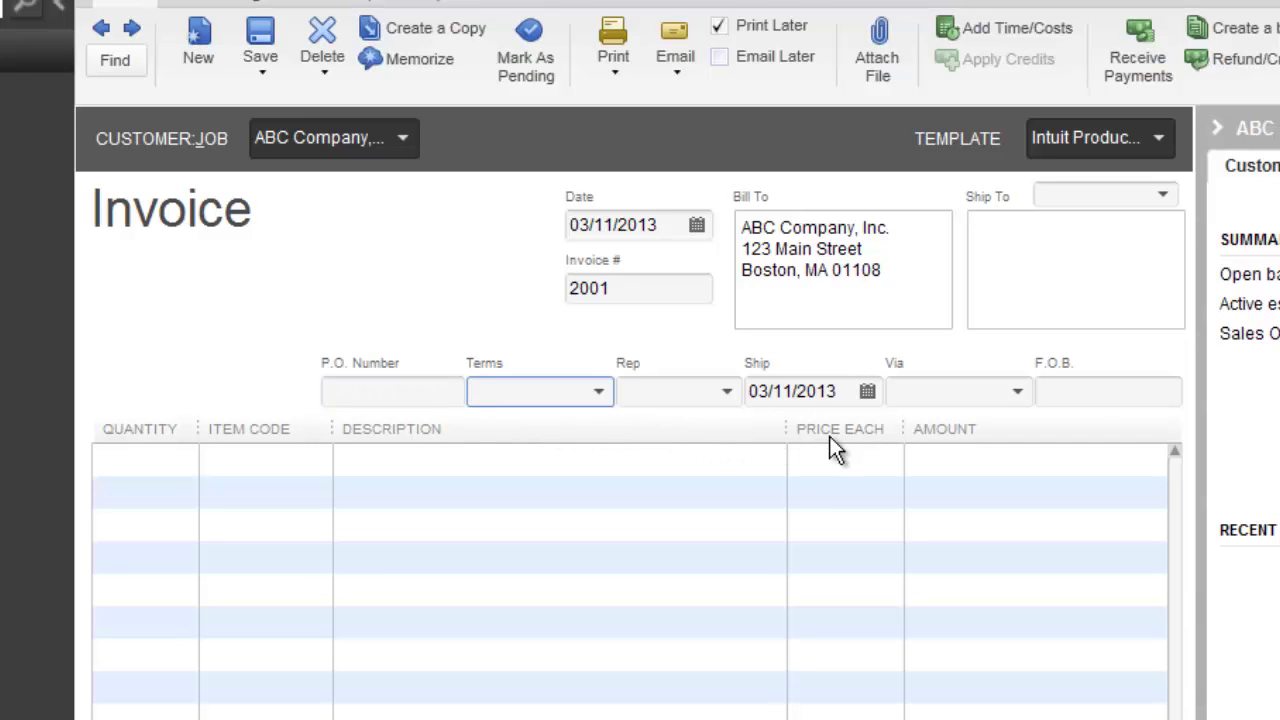
pyautogui.click(599, 391)
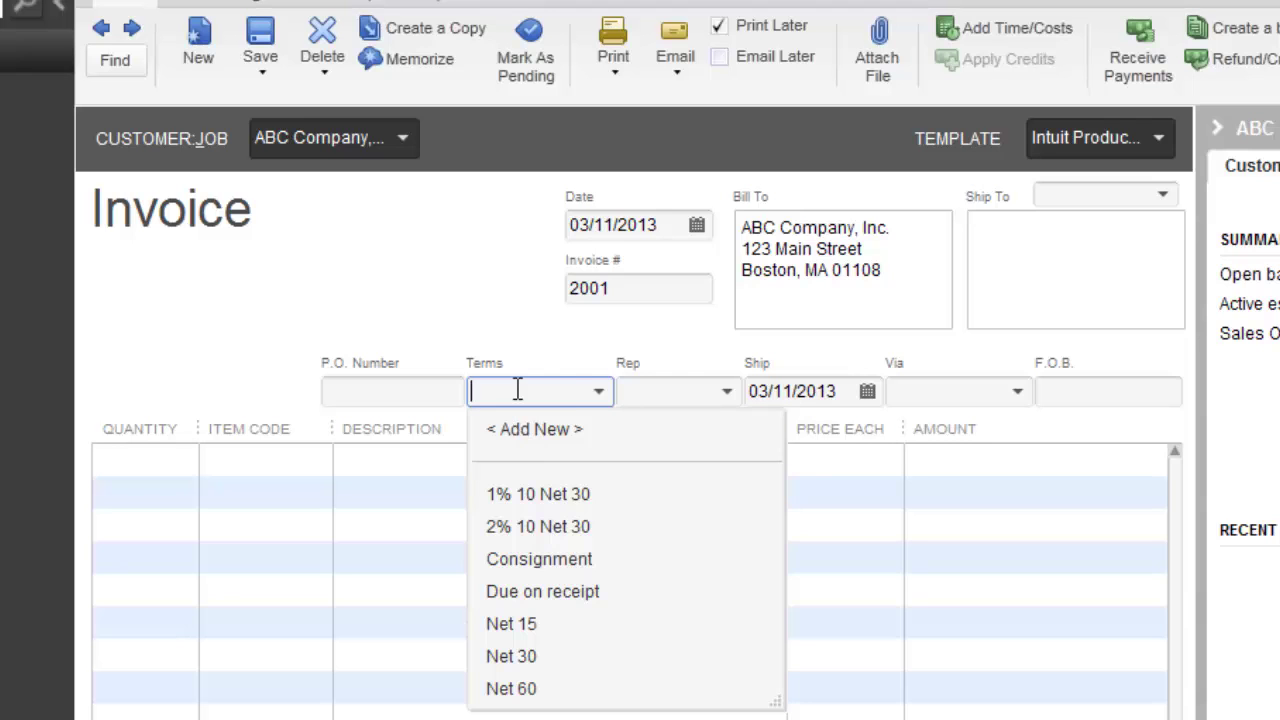
pyautogui.write('COD')
# - Set up COD as a new payment term and apply it to the invoice
pyautogui.press('Tab')
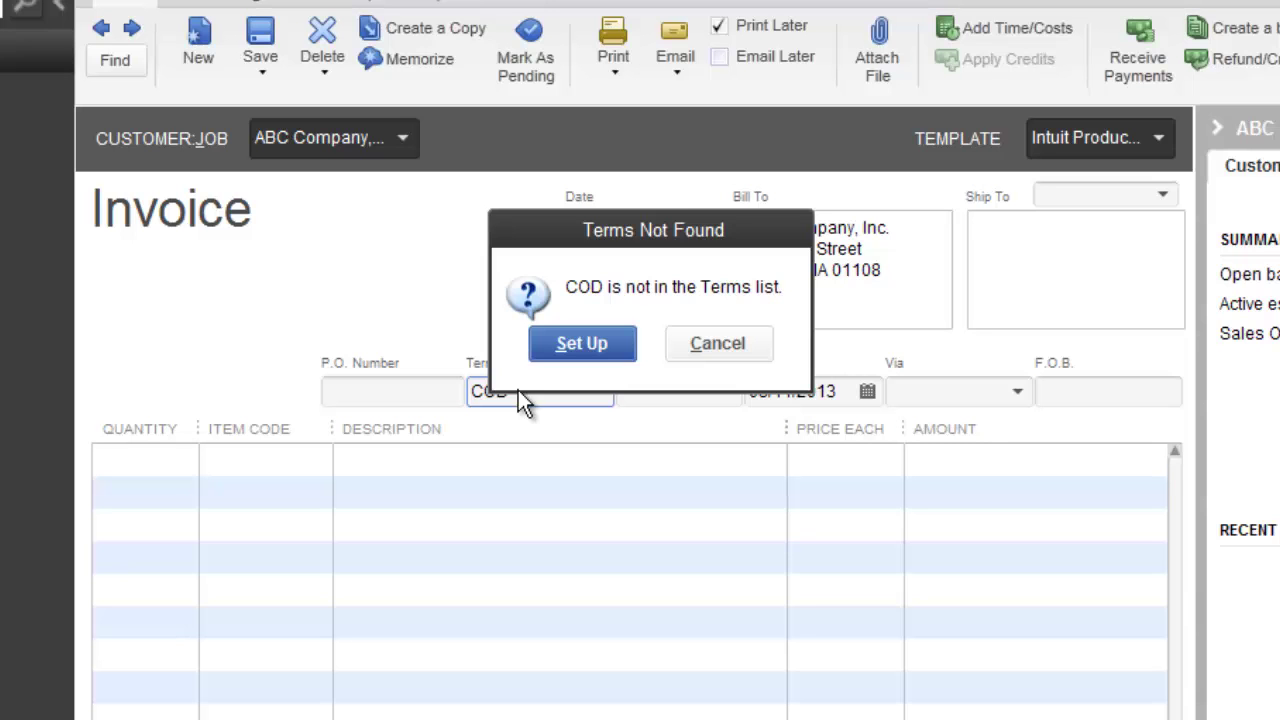
pyautogui.click(571, 340)
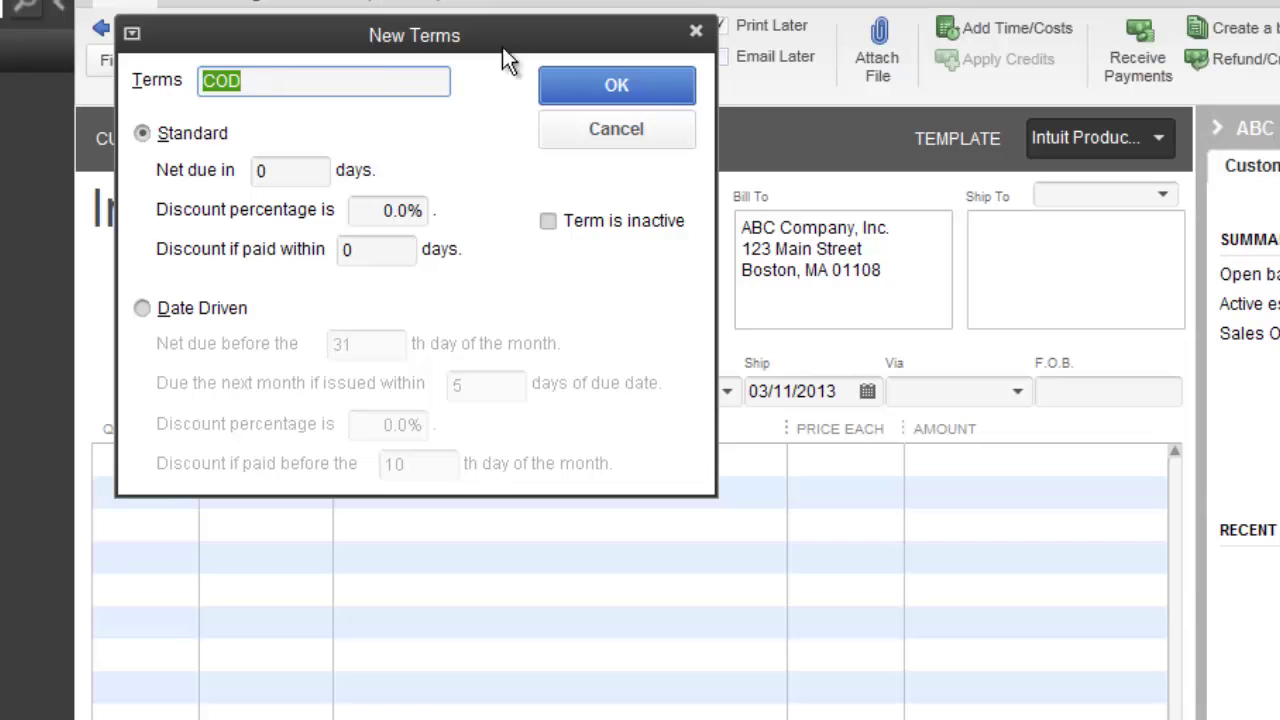
pyautogui.click(632, 88)
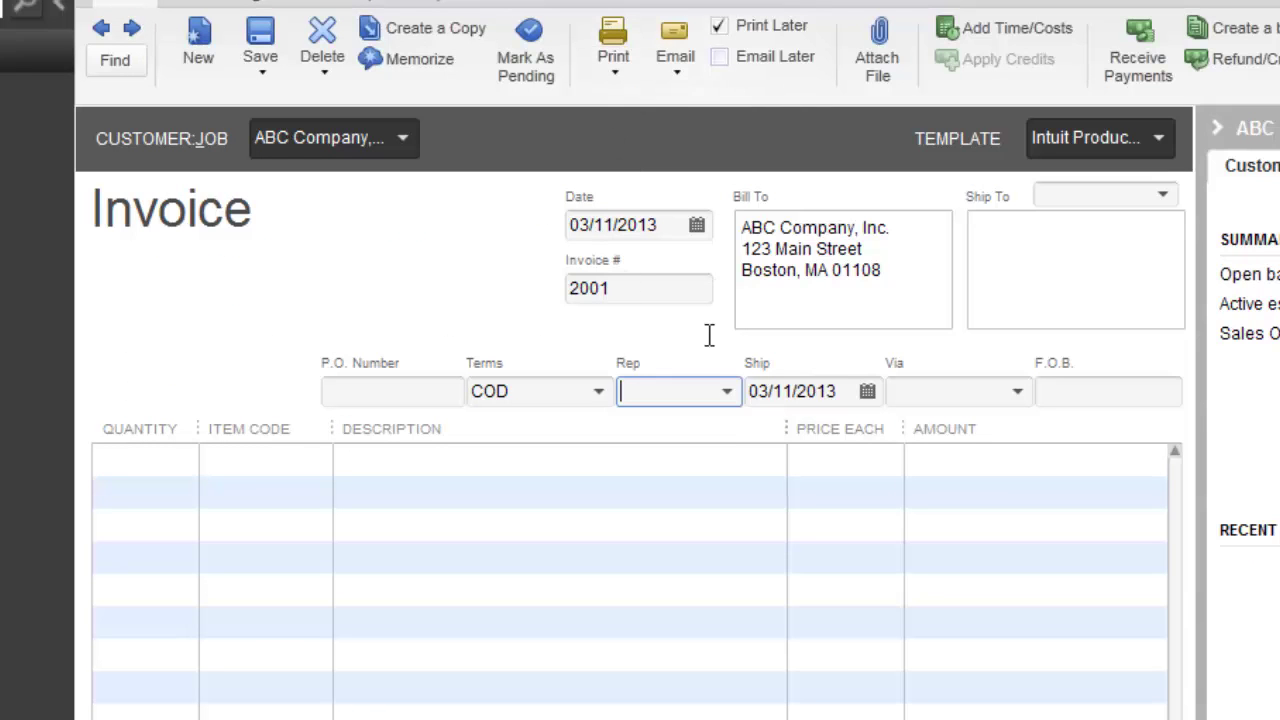
# - Begin adding a new sales rep from the Rep list, entering the rep's full name
pyautogui.click(728, 392)
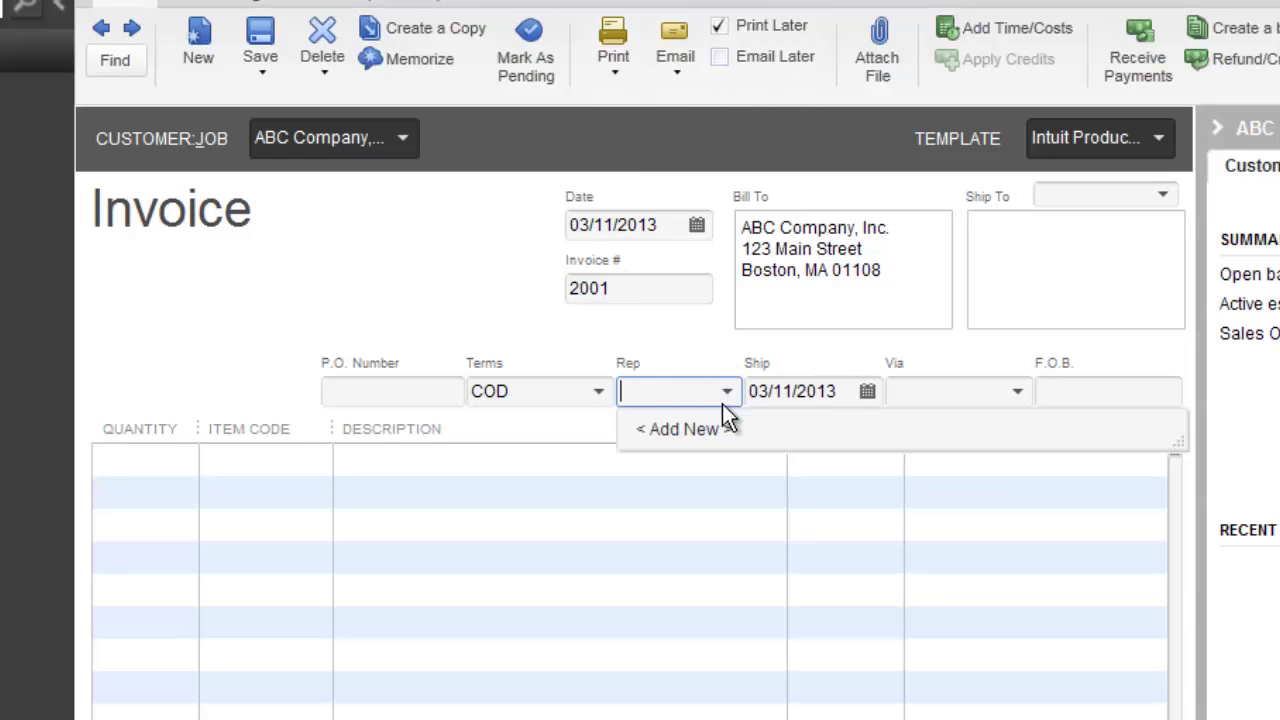
pyautogui.click(694, 430)
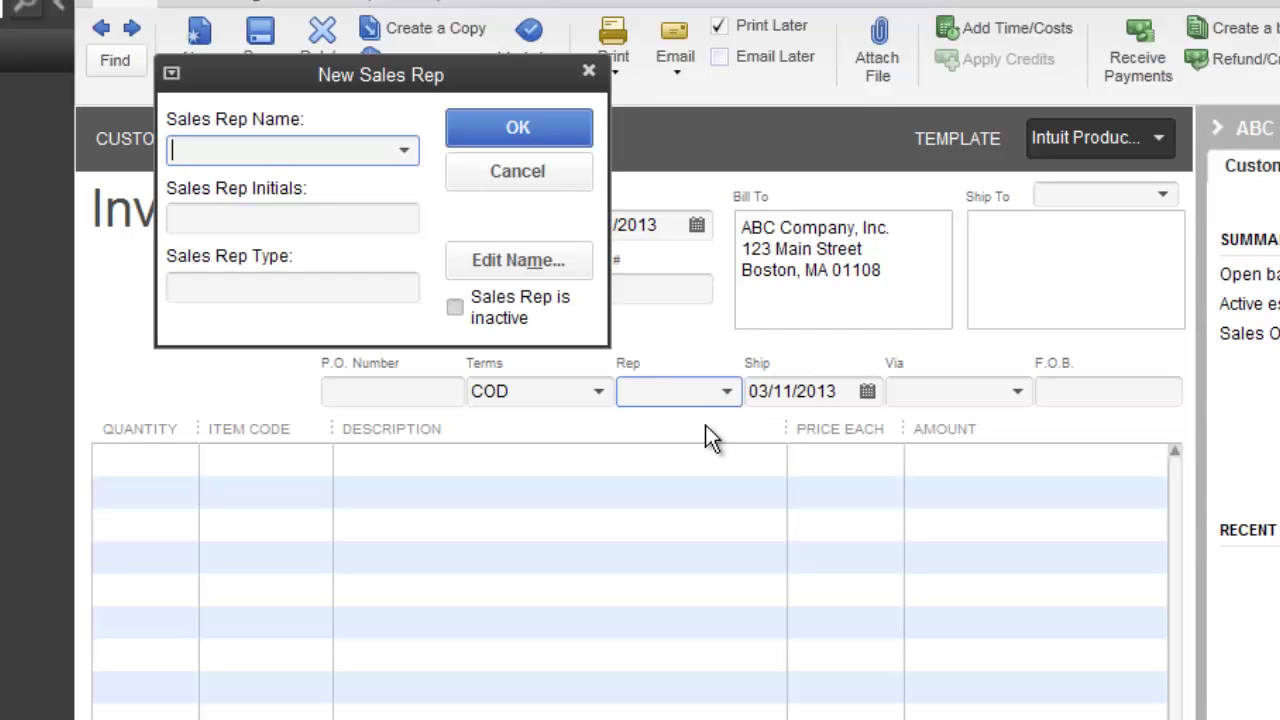
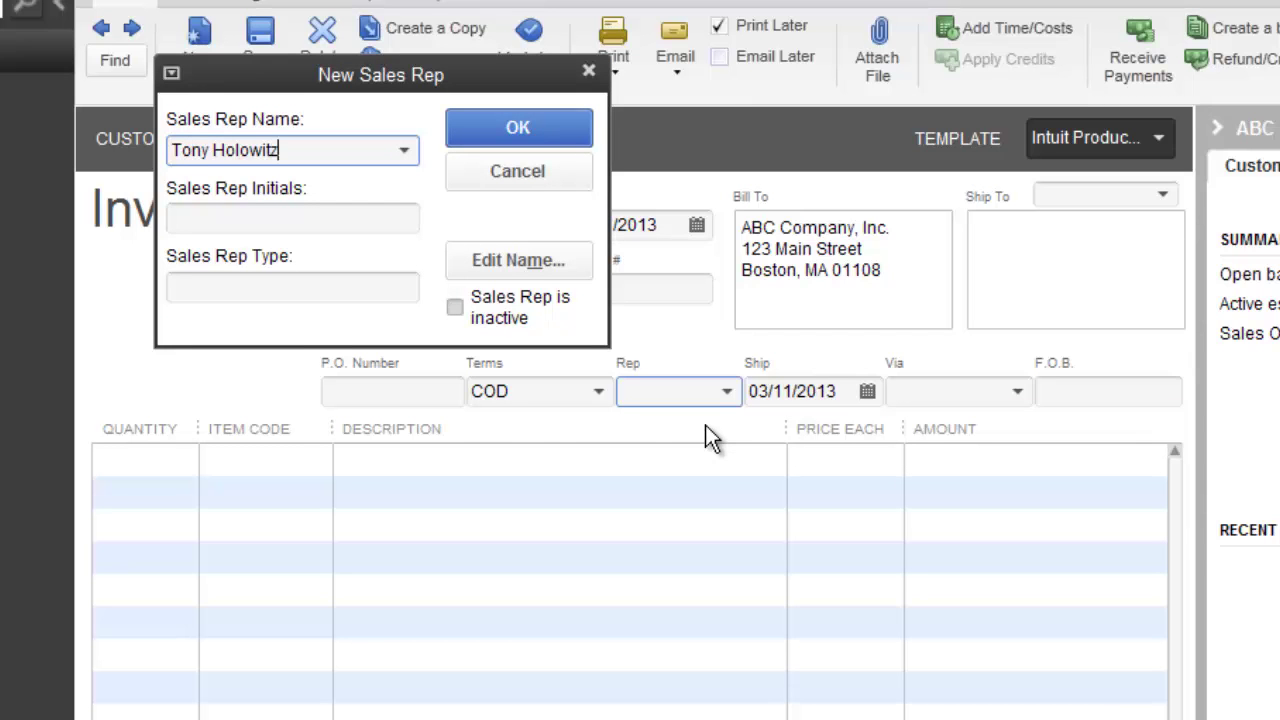
pyautogui.press('Tab')
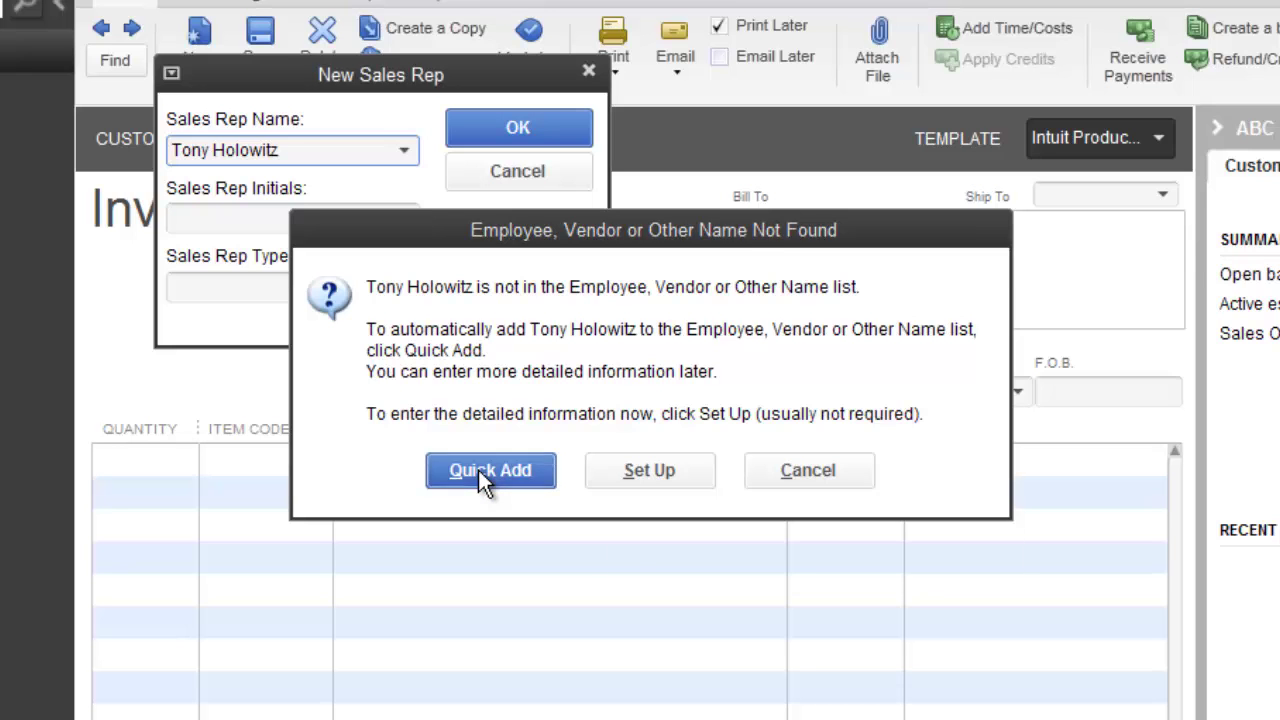
# - Quick-add the rep as an Employee and save the sales rep with initials TH
pyautogui.click(479, 472)
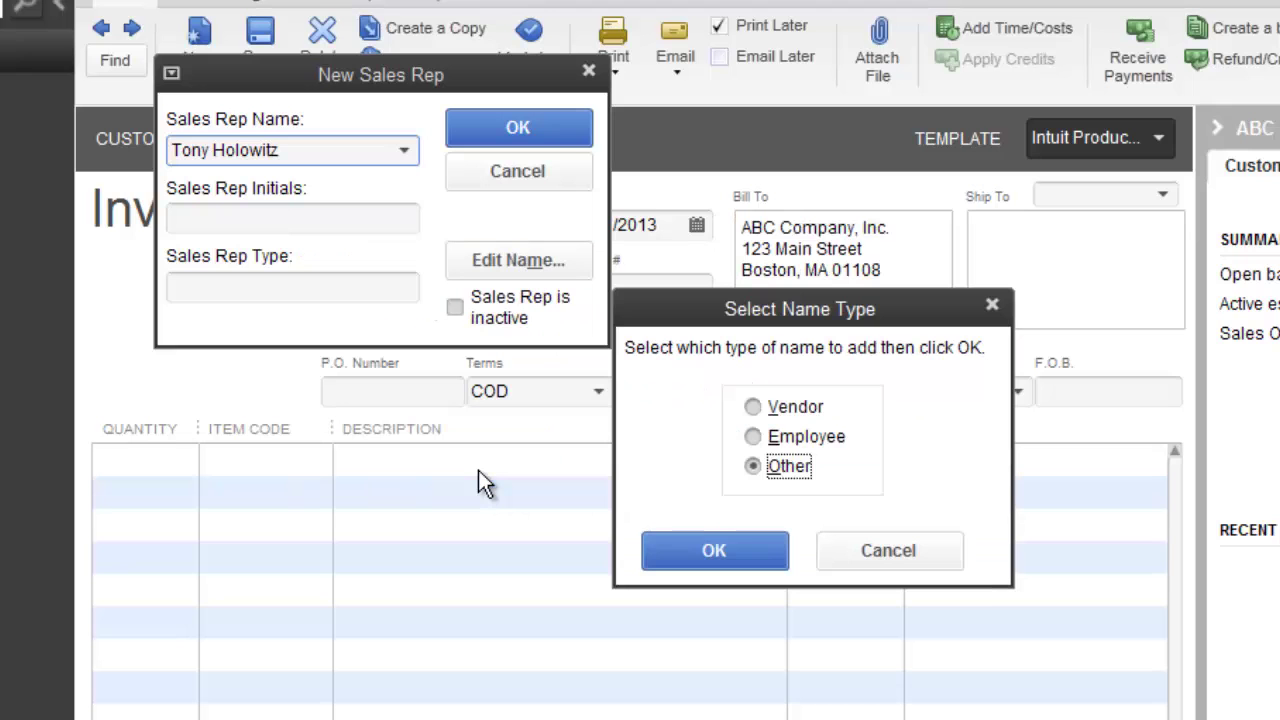
pyautogui.click(755, 465)
pyautogui.click(753, 436)
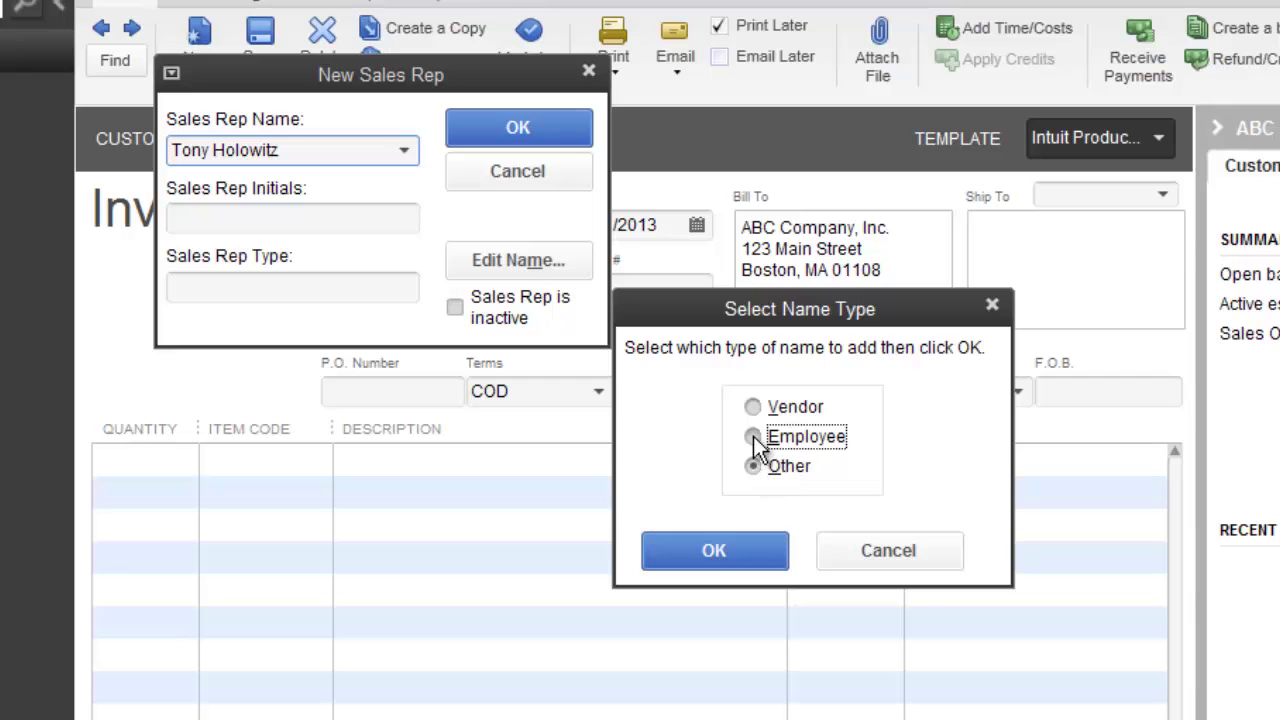
pyautogui.click(703, 551)
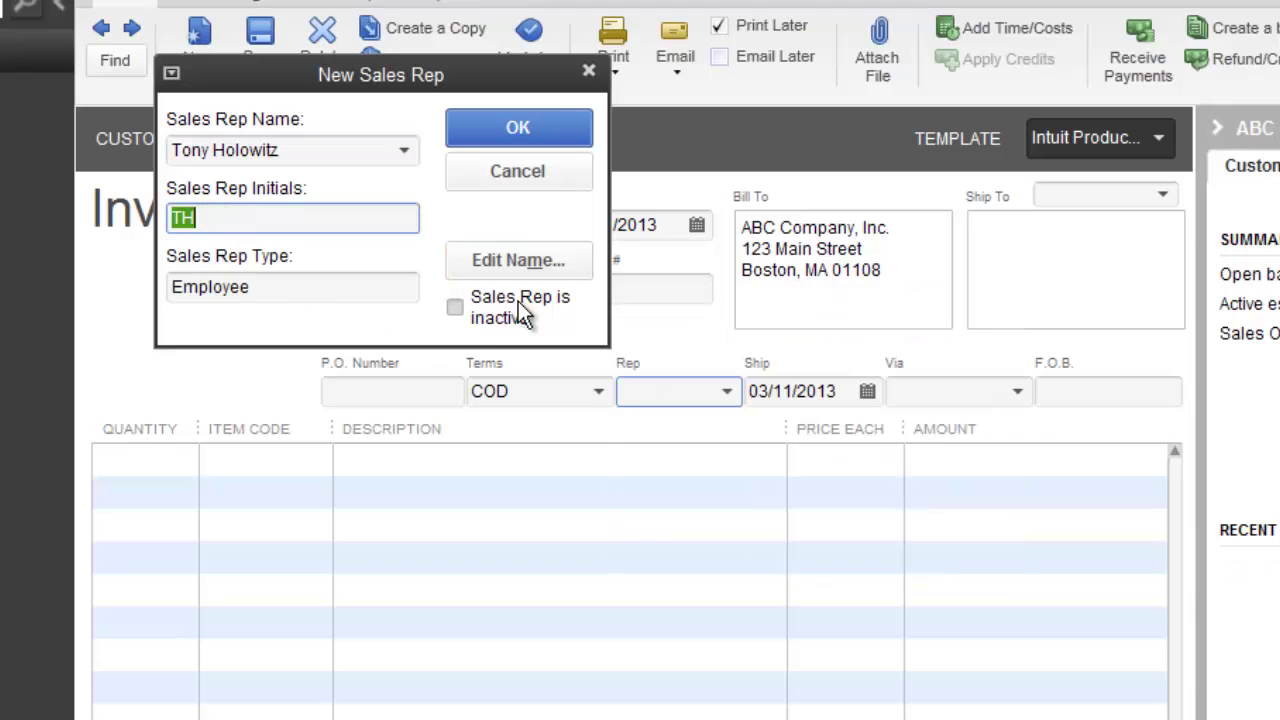
pyautogui.click(517, 135)
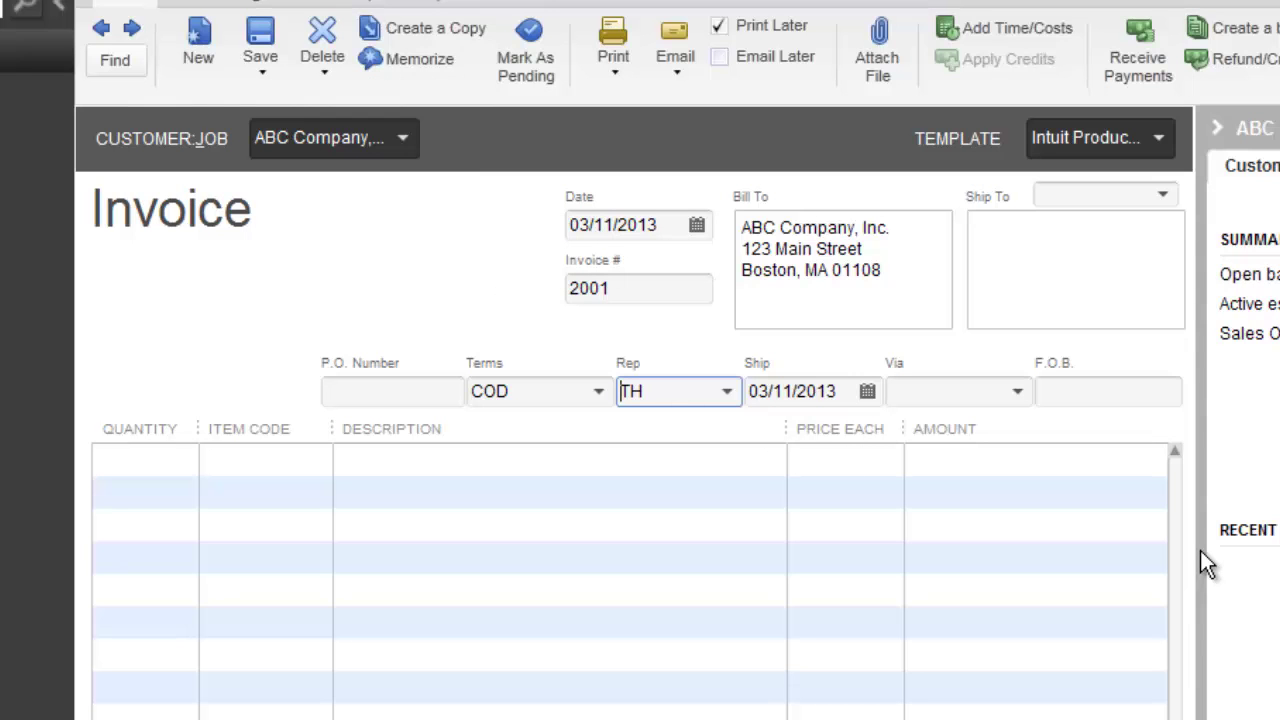
# - Keep ship date 03/11/2013, leave Via and F.O.B. blank, and reach the first Quantity cell
pyautogui.press('Tab')
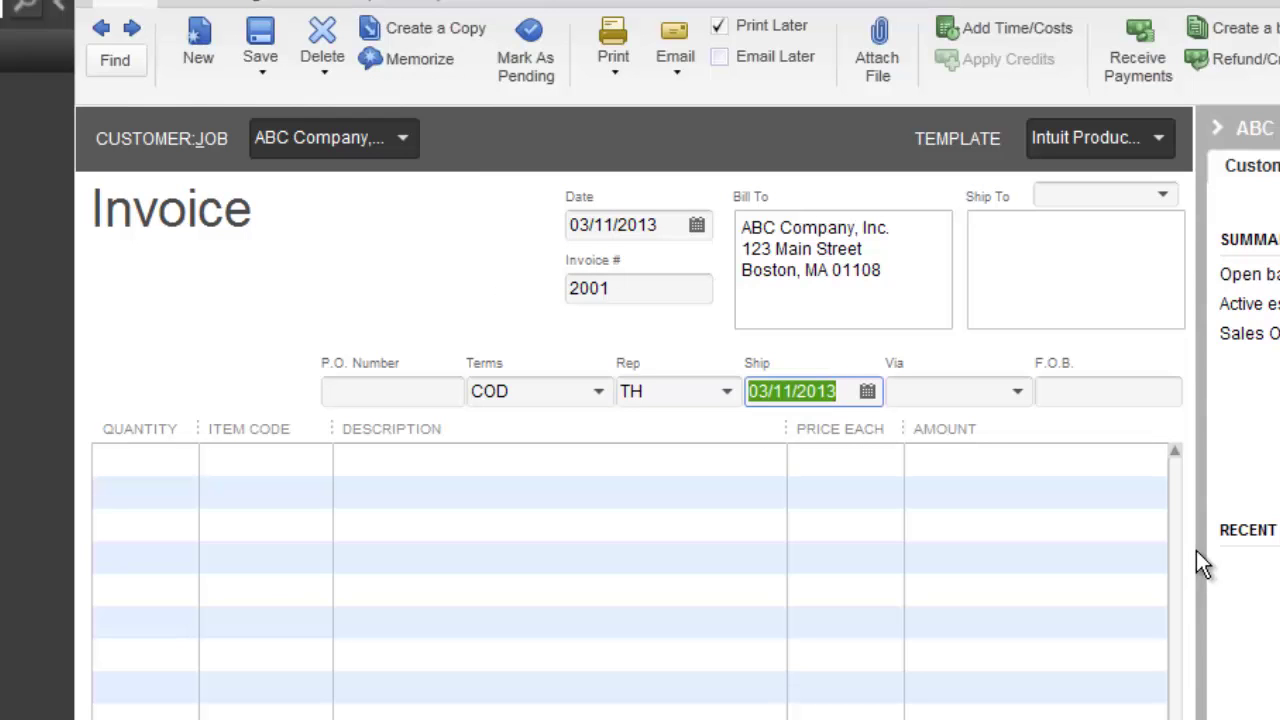
pyautogui.press('Tab')
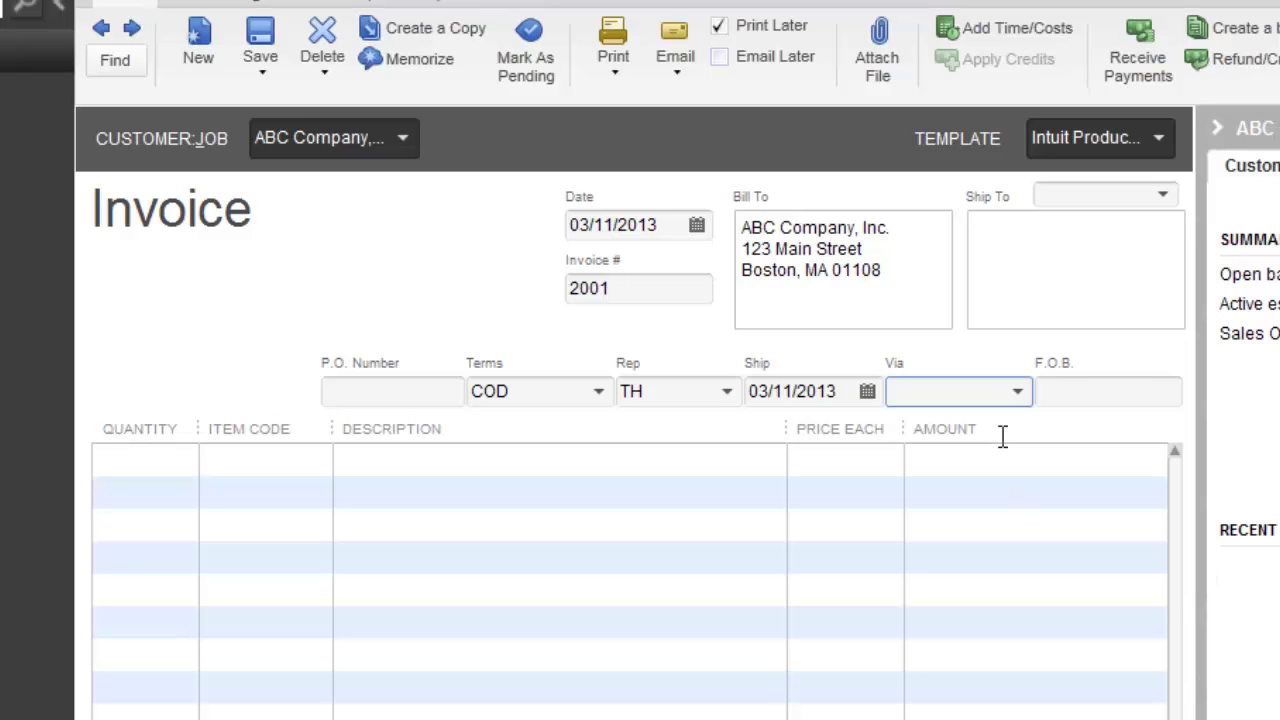
pyautogui.click(1016, 393)
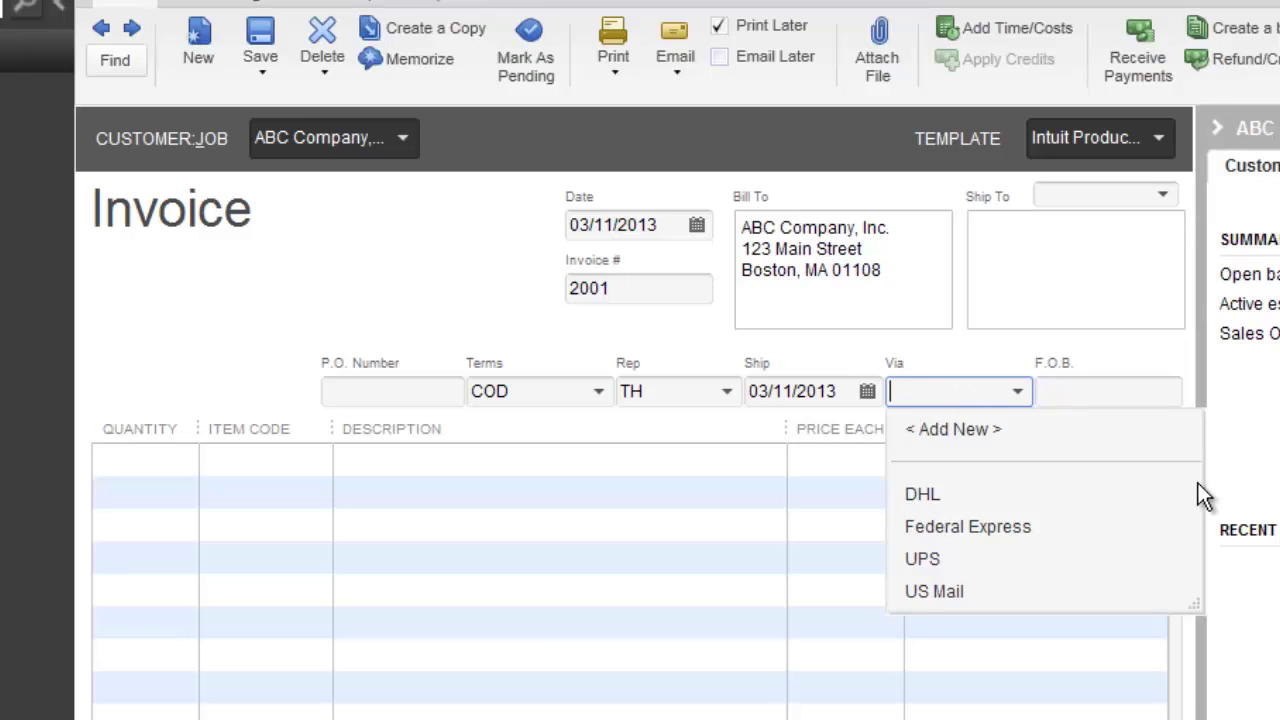
pyautogui.press('Tab')
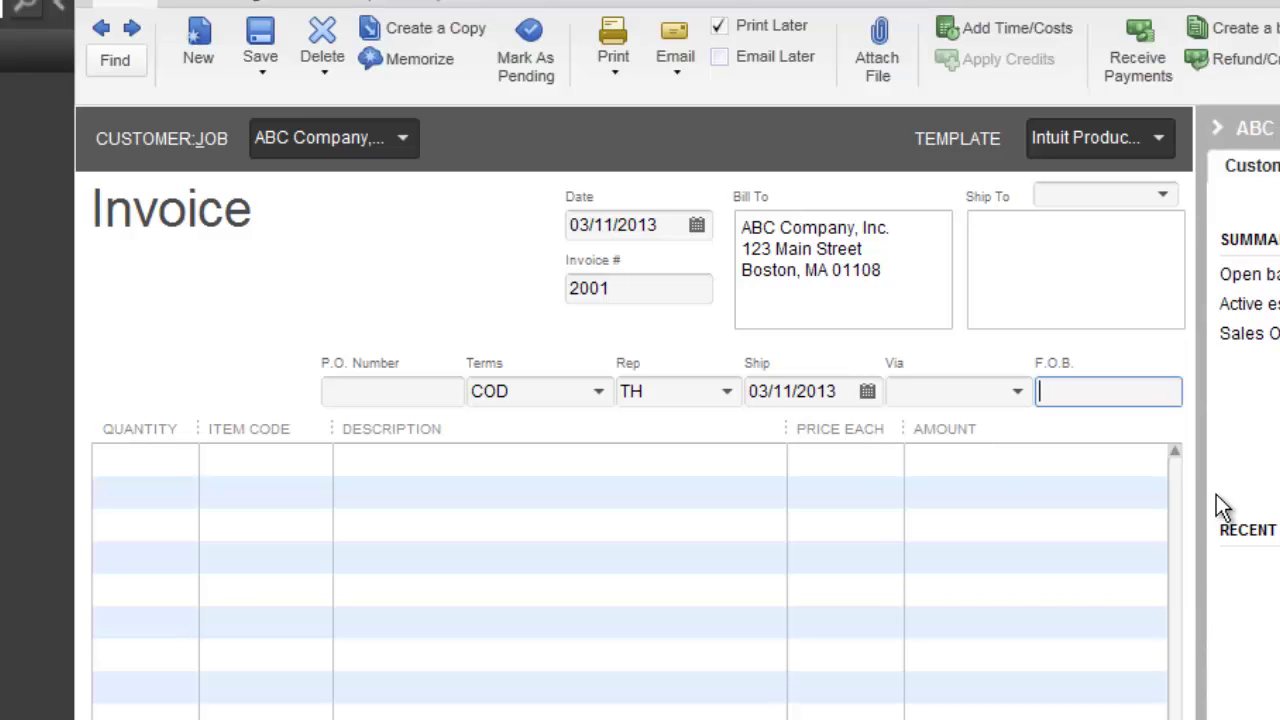
pyautogui.press('Tab')
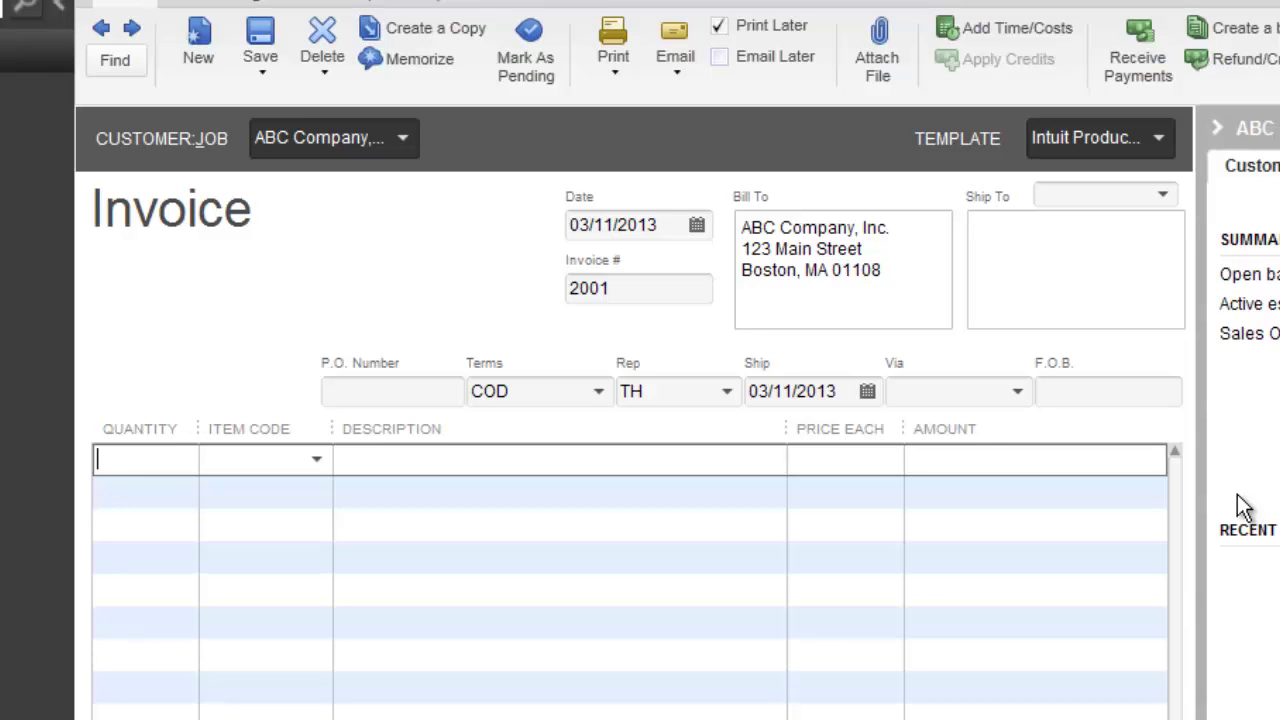
# - Enter quantity 10 on the first invoice line and move to the item code
pyautogui.write('10')
pyautogui.press('Tab')
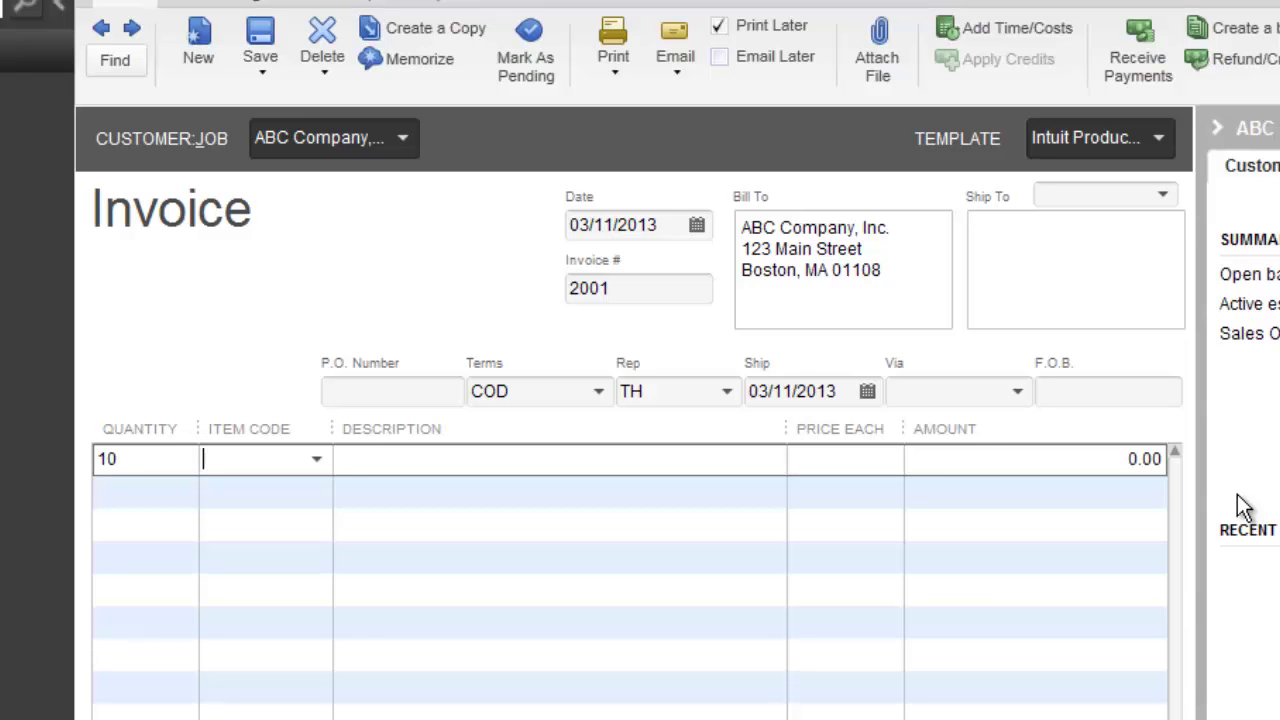